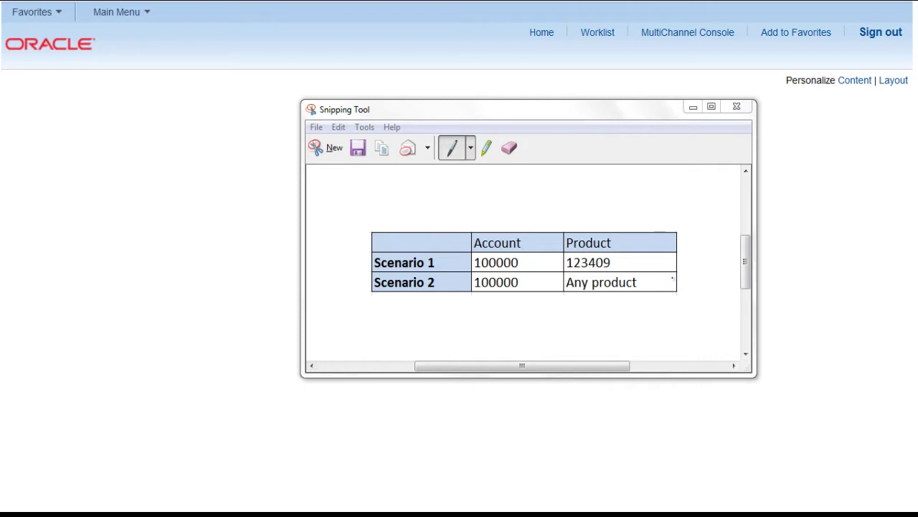
# Step: Open the Combination Definition page from Combination Editing, within Design ChartFields in the common definitions of Set Up Financials/Supply Chain
pyautogui.click(225, 270)
pyautogui.moveTo(132, 23)
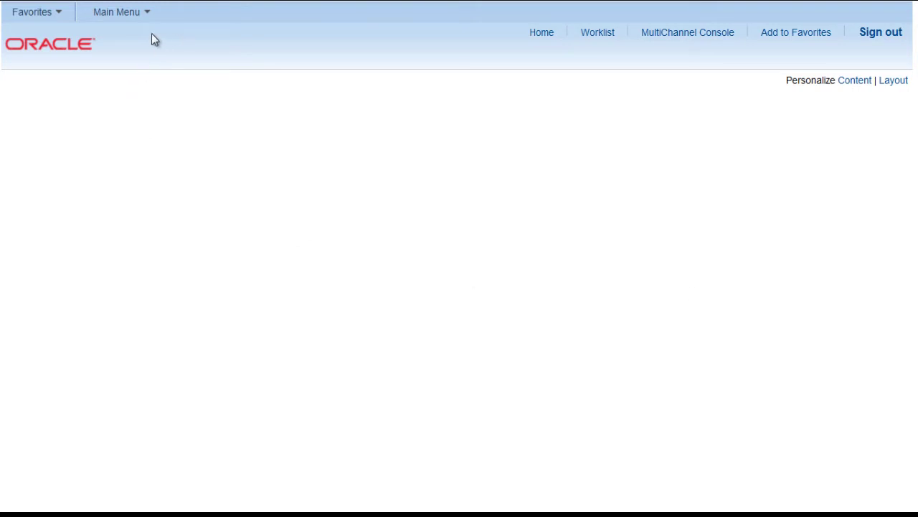
pyautogui.click(137, 15)
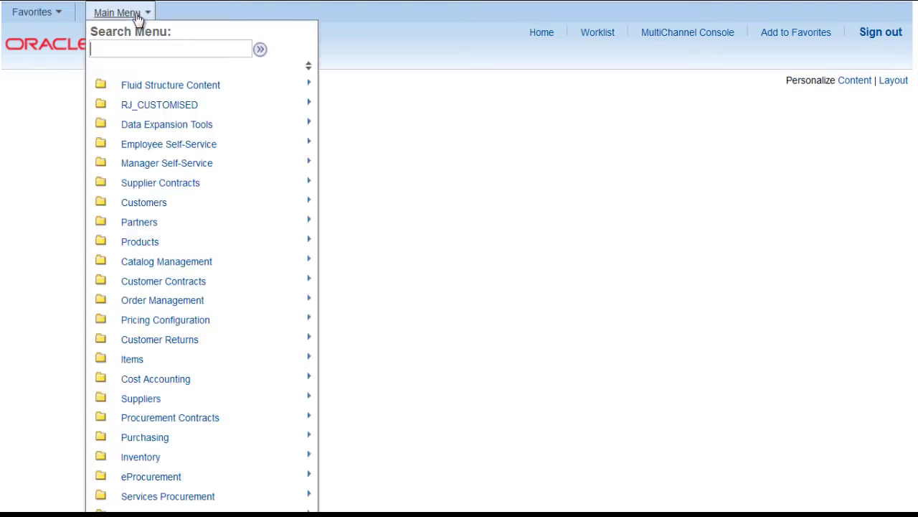
pyautogui.click(309, 66)
pyautogui.scroll(-8, 220, 176)
pyautogui.scroll(-10, 219, 172)
pyautogui.moveTo(218, 246)
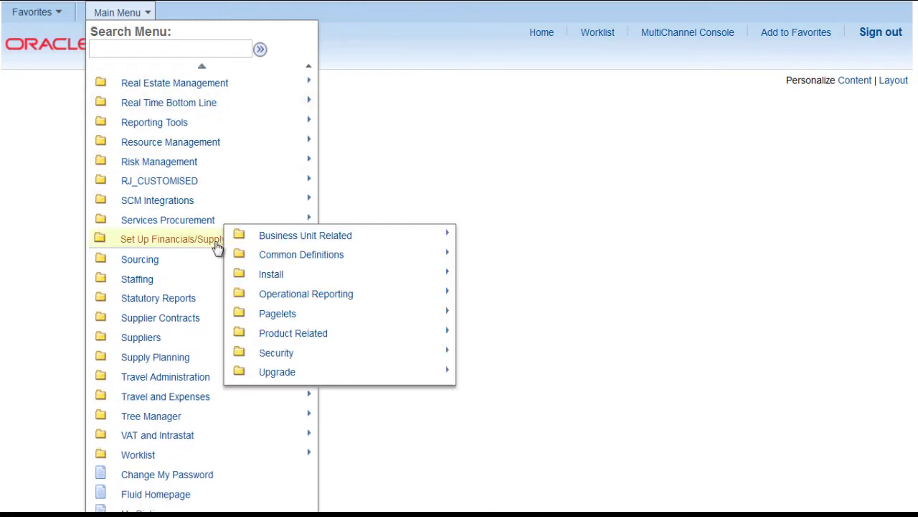
pyautogui.click(301, 257)
pyautogui.scroll(-3, 491, 316)
pyautogui.scroll(-3, 494, 326)
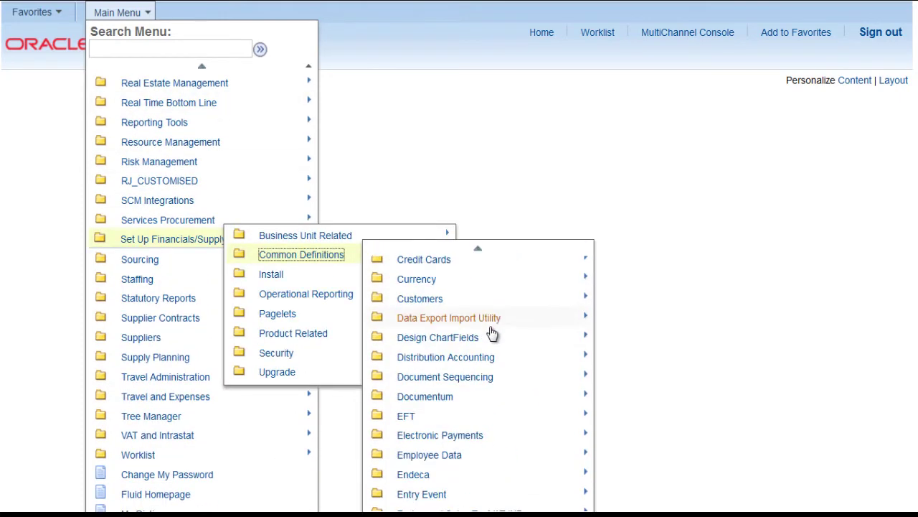
pyautogui.moveTo(468, 347)
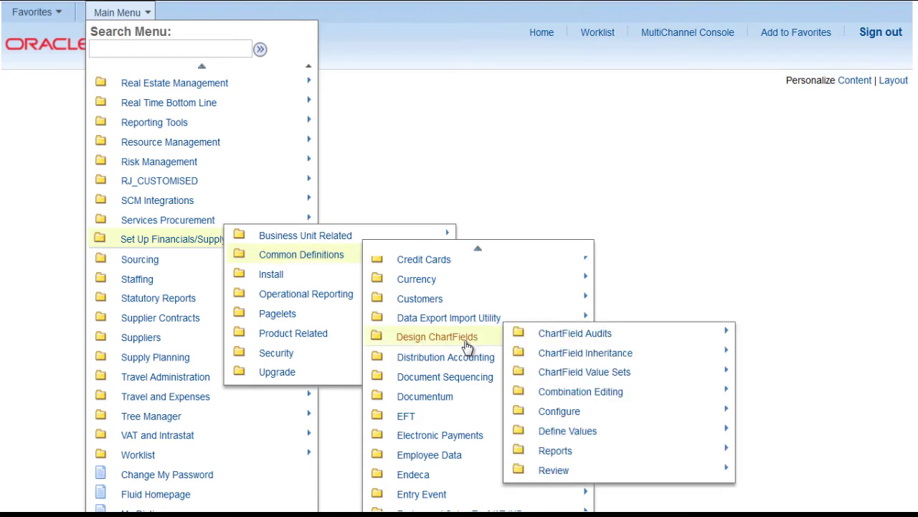
pyautogui.click(622, 397)
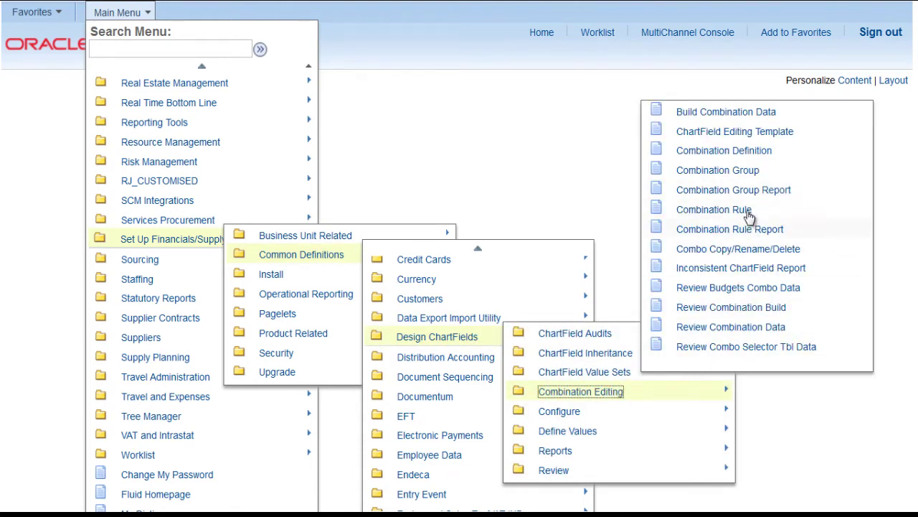
pyautogui.click(743, 162)
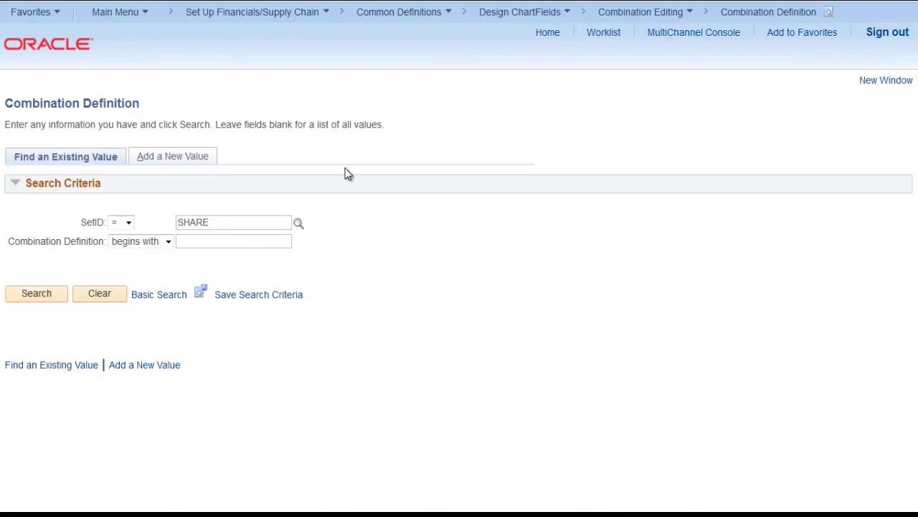
# Step: Add a new combination definition named zz_test1 under SetID SHARE
pyautogui.click(165, 157)
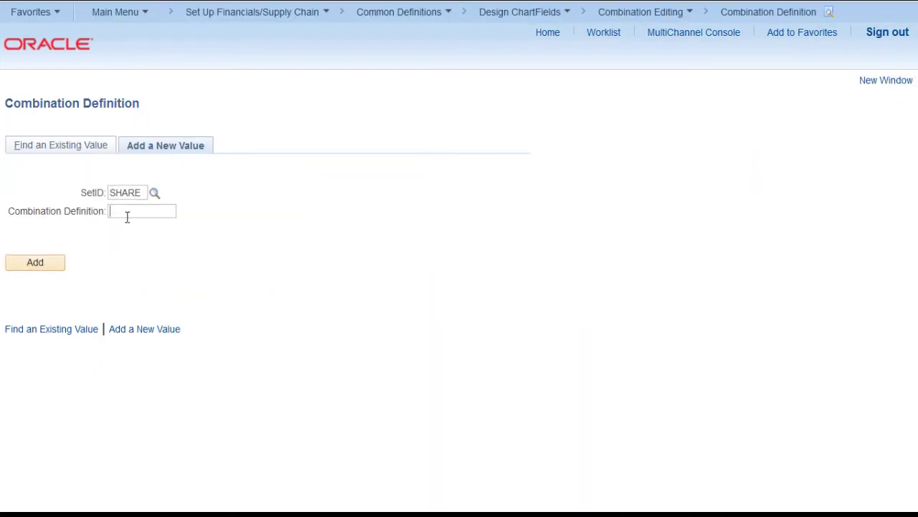
pyautogui.click(132, 215)
pyautogui.write('zz_test1')
pyautogui.click(38, 266)
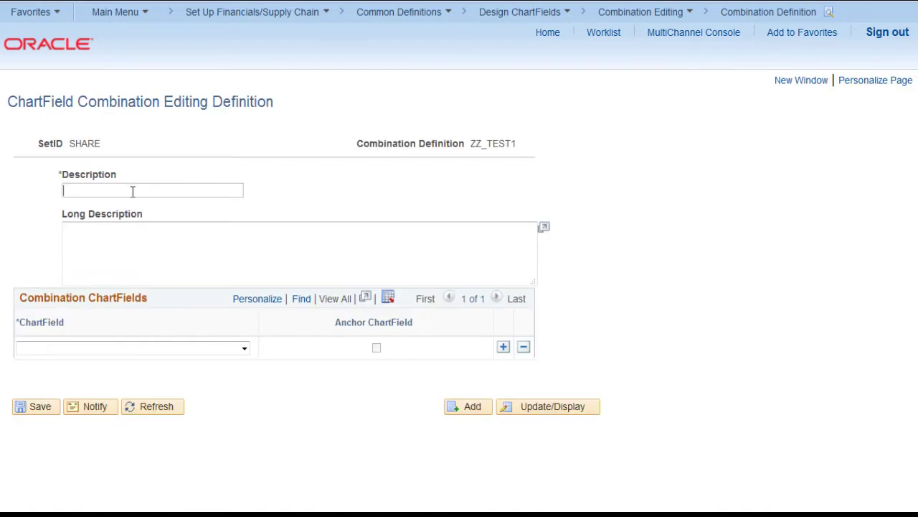
# Step: Enter Test as the description of the combination definition
pyautogui.write('Tse')
pyautogui.press('BackSpace')
pyautogui.press('BackSpace')
pyautogui.write('est')
# Step: Add Account and Product as the definition's combination ChartFields, in that order, and save it
pyautogui.click(173, 355)
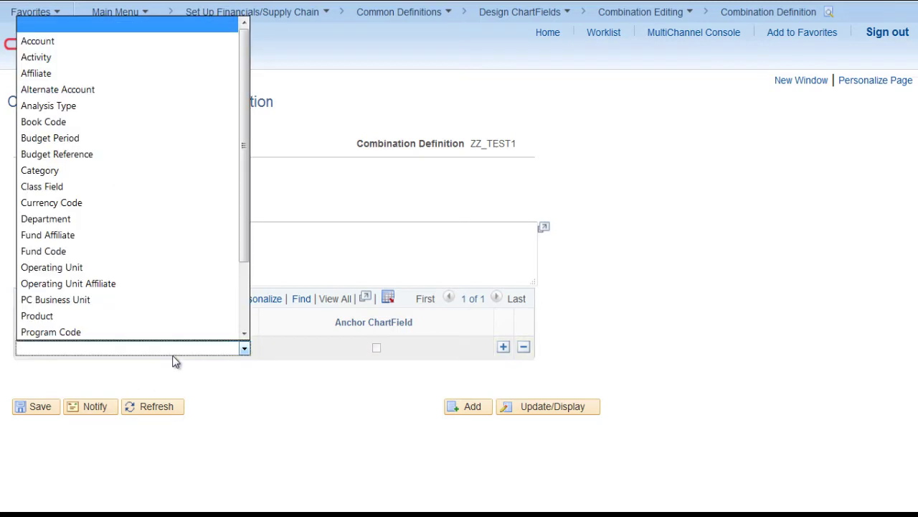
pyautogui.click(197, 41)
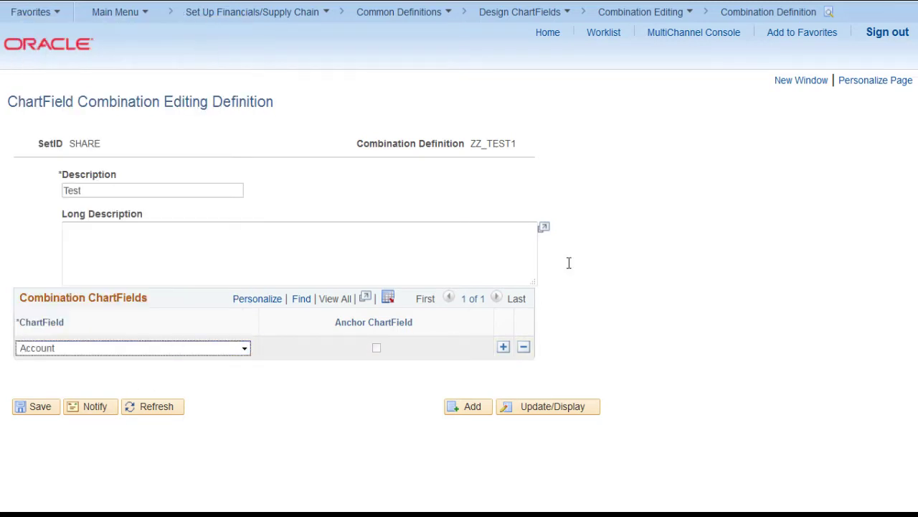
pyautogui.click(504, 347)
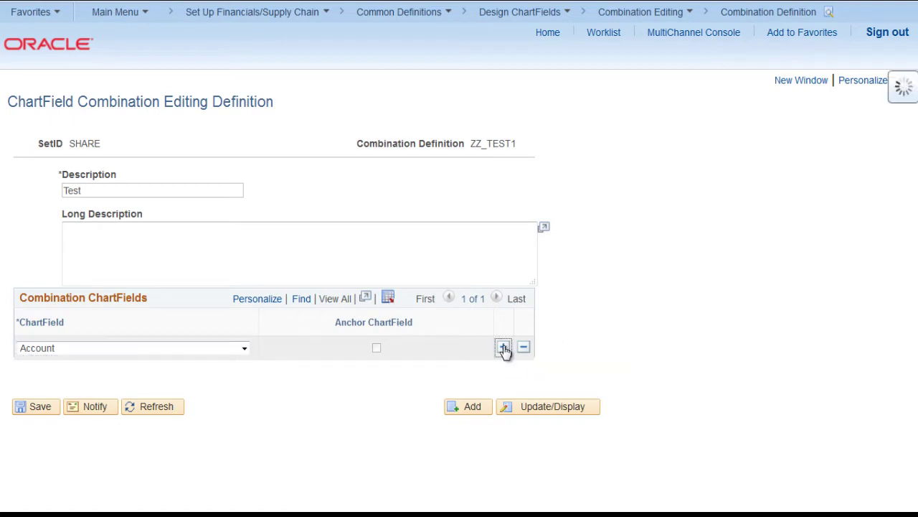
pyautogui.click(208, 370)
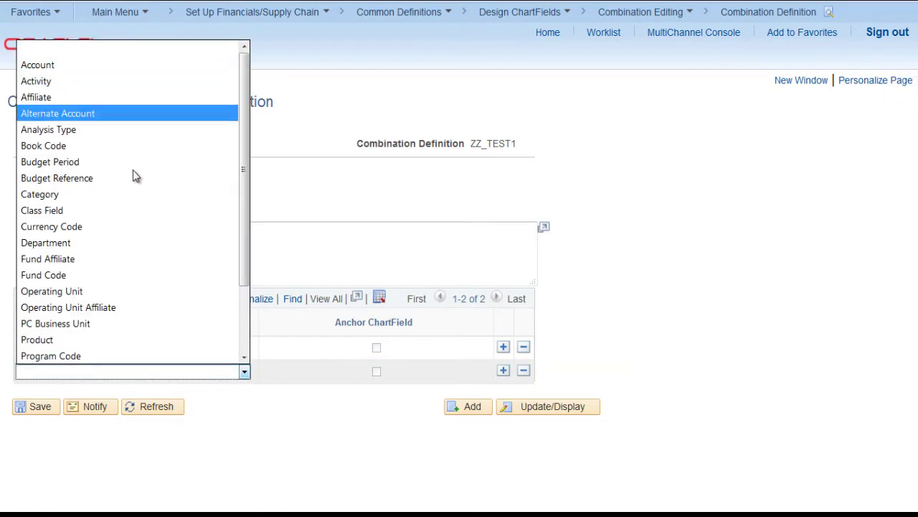
pyautogui.click(120, 339)
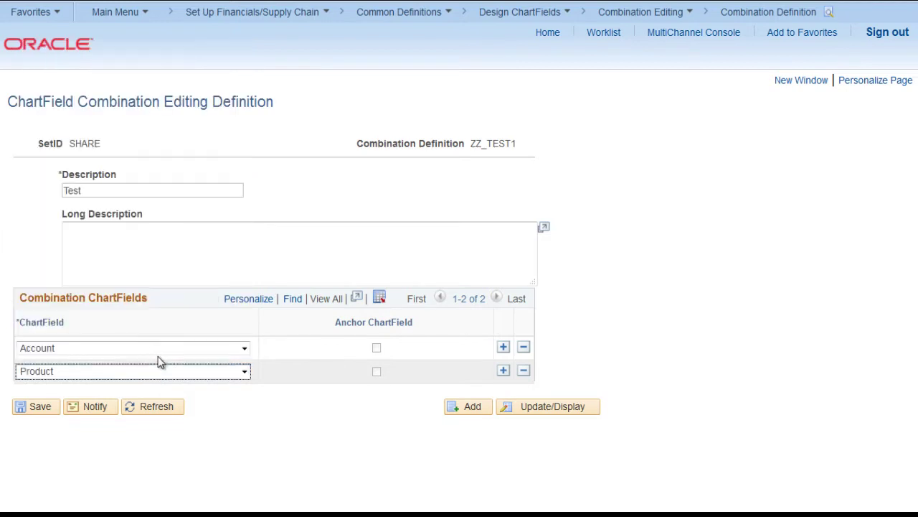
pyautogui.click(32, 407)
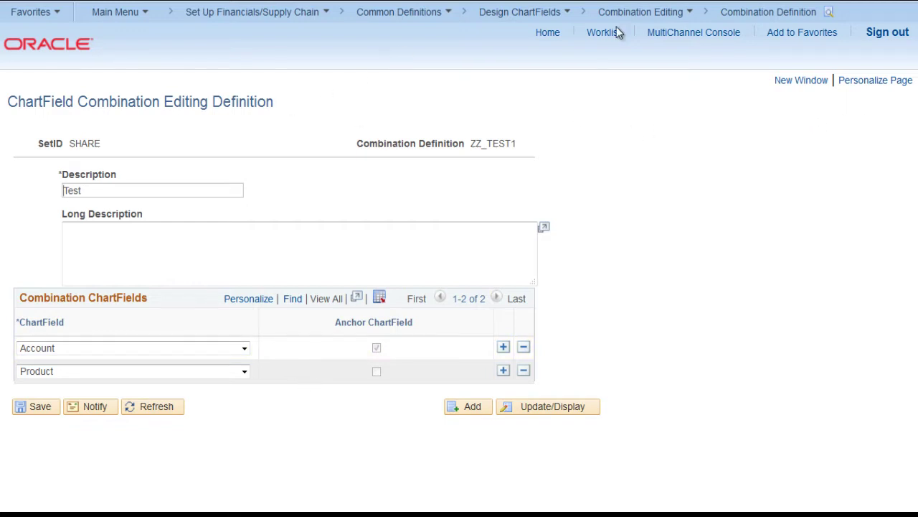
# Step: Go to Combination Rule and add a new rule named zz_test1 under SetID SHARE
pyautogui.click(661, 20)
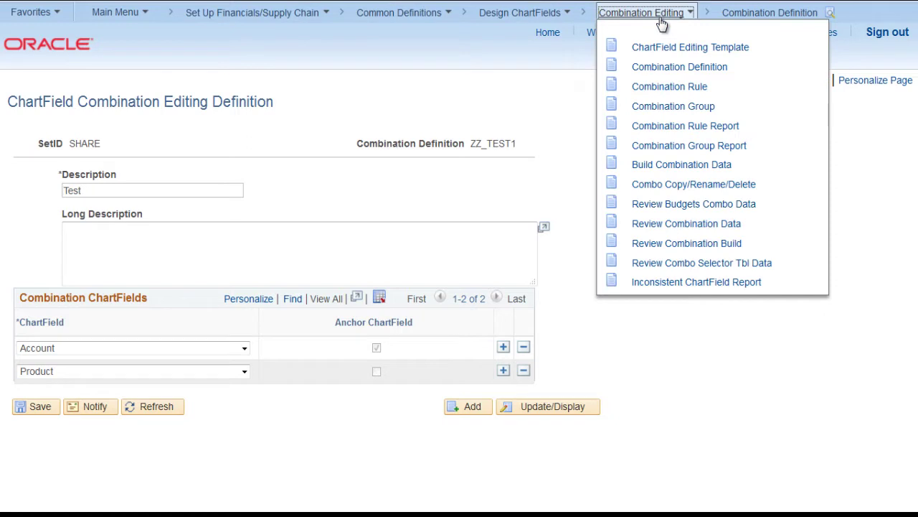
pyautogui.click(695, 92)
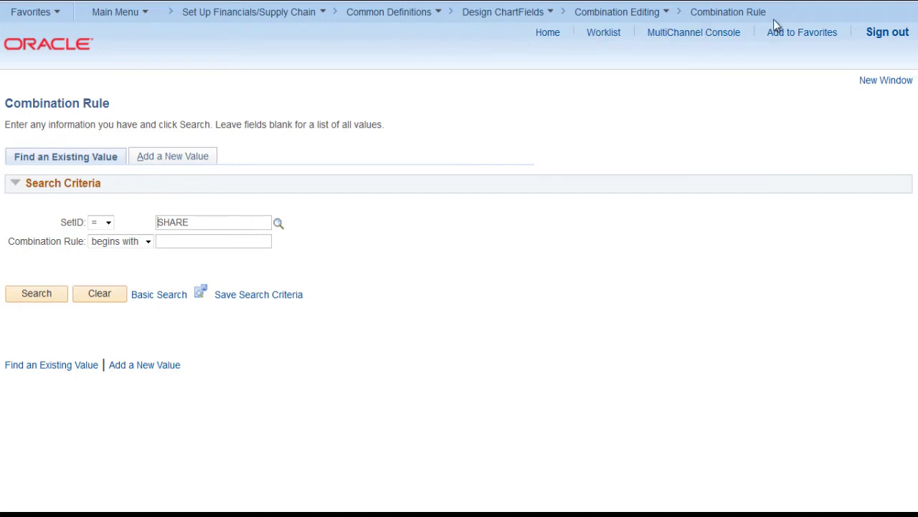
pyautogui.click(176, 158)
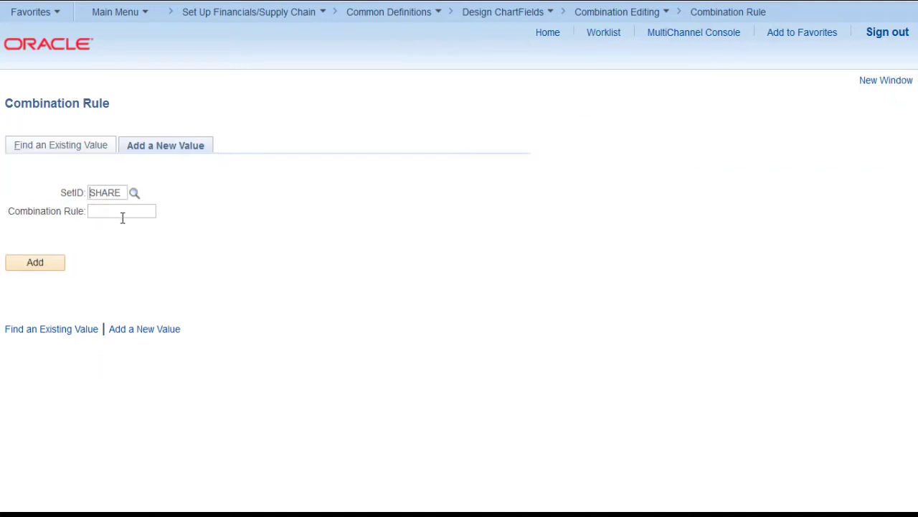
pyautogui.write('zz_test1')
pyautogui.press('Return')
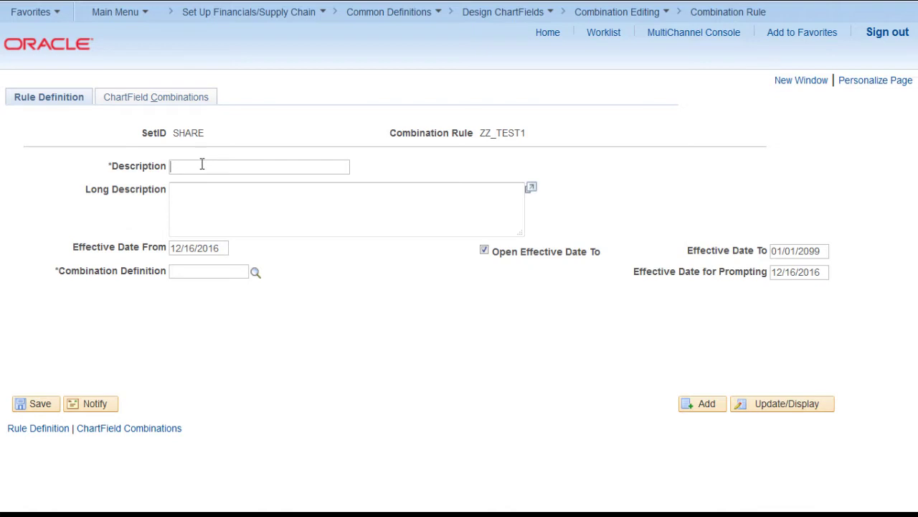
# Step: Describe the combination rule as Test and assign the combination definition ZZ_TEST1 to it
pyautogui.write('Test')
pyautogui.moveTo(220, 249); pyautogui.dragTo(129, 247)
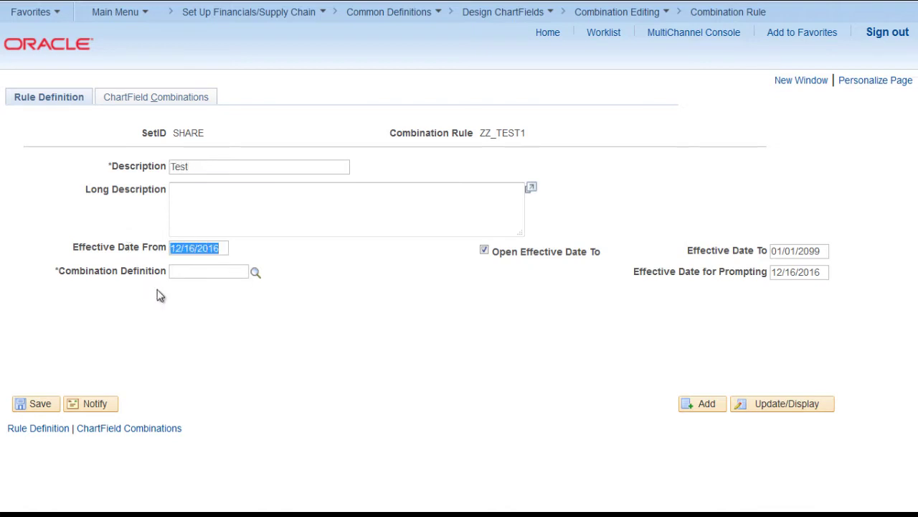
pyautogui.click(256, 272)
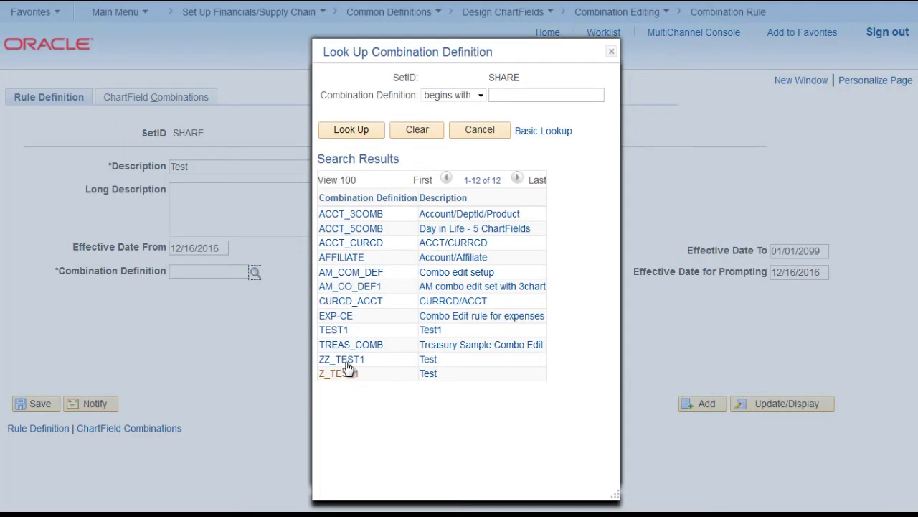
pyautogui.click(350, 361)
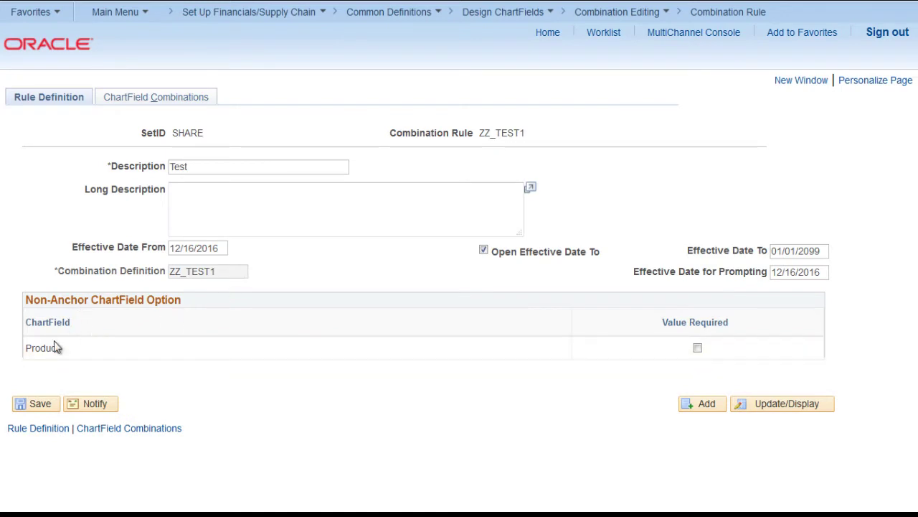
pyautogui.moveTo(60, 348); pyautogui.dragTo(25, 348)
# Step: Set the rule's ChartField combination to anchor Account value 100000 with Product value 123409, and save the rule
pyautogui.click(179, 96)
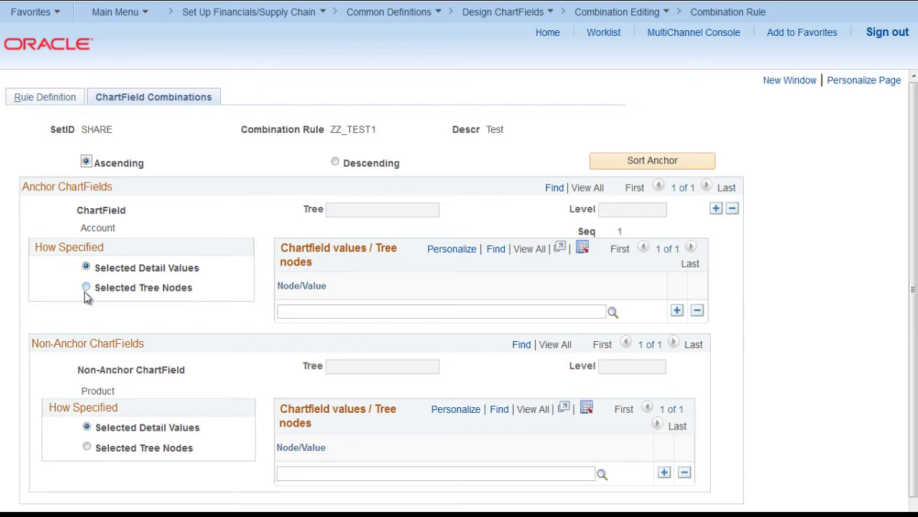
pyautogui.click(399, 311)
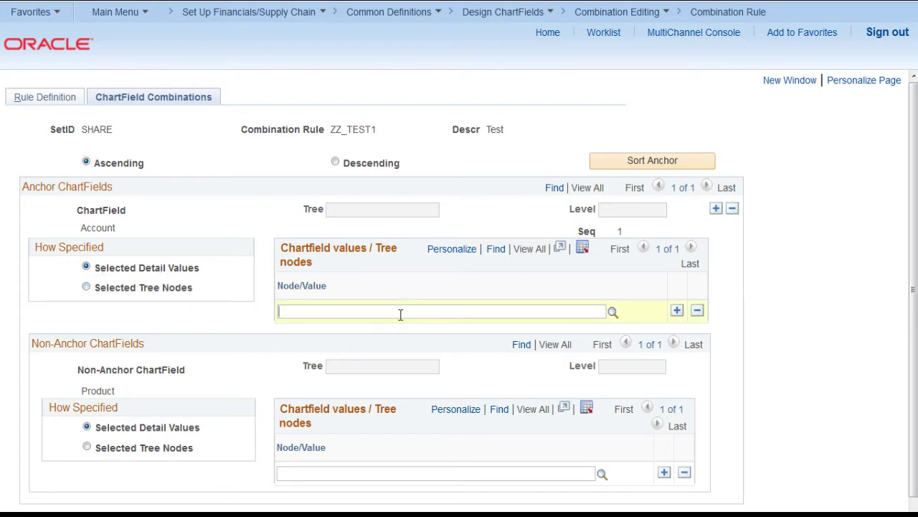
pyautogui.write('1000')
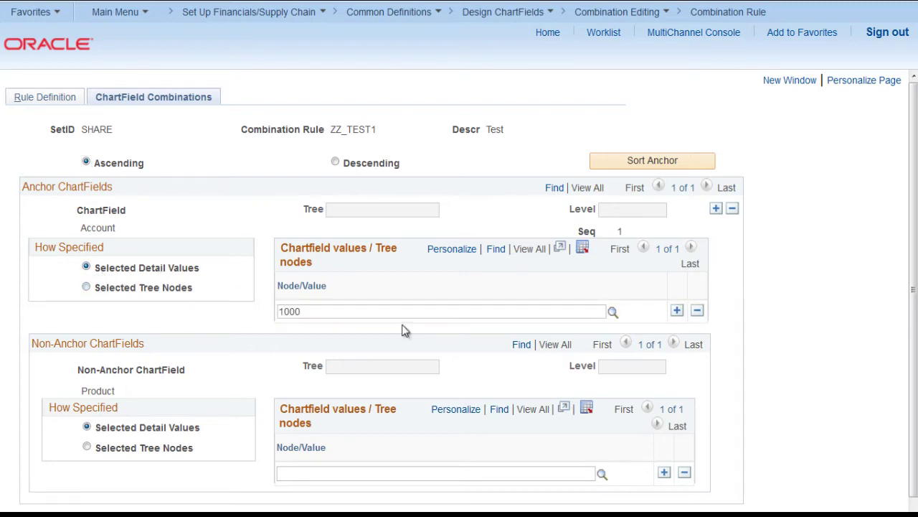
pyautogui.click(348, 347)
pyautogui.click(604, 474)
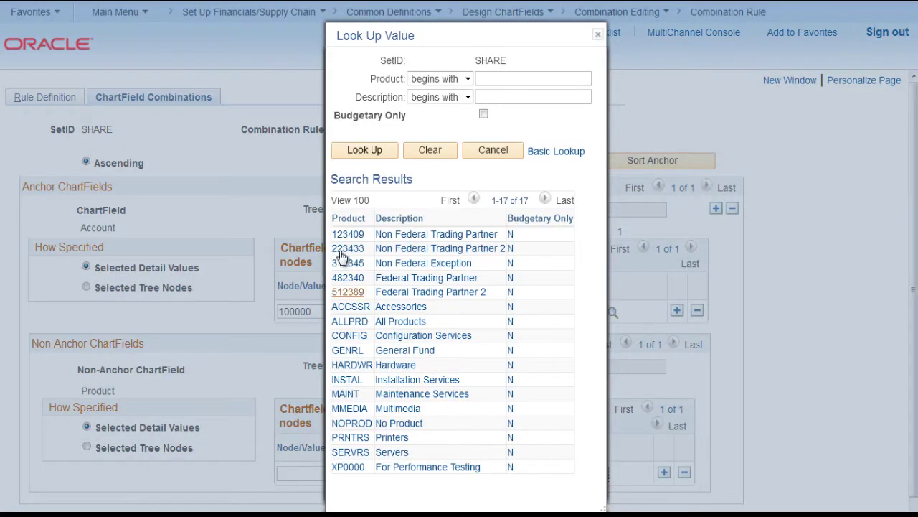
pyautogui.click(348, 234)
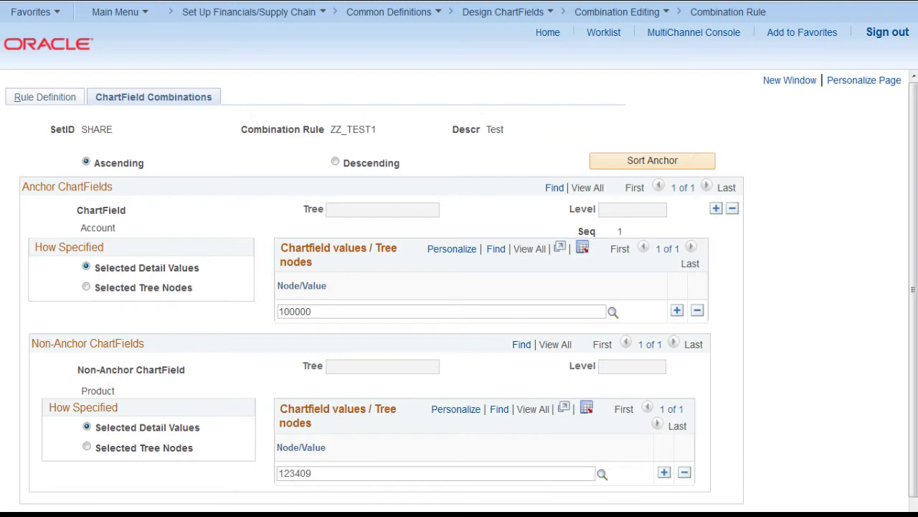
pyautogui.hotkey('alt', '1')
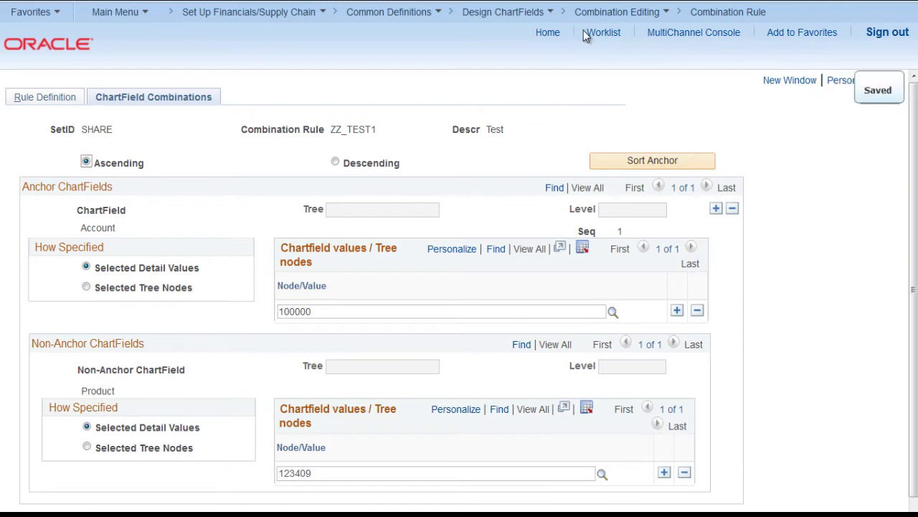
# Step: Go to Combination Group and add a new process group named zz_test1 under SetID SHARE
pyautogui.click(638, 19)
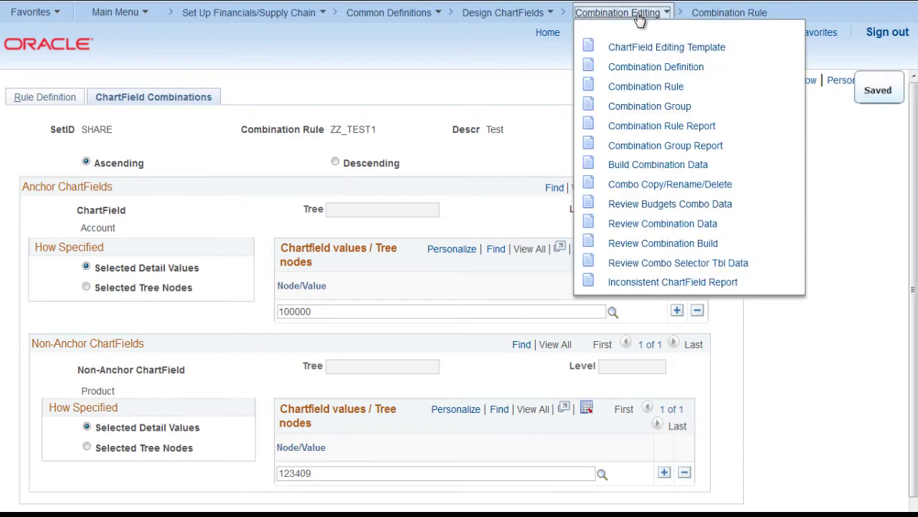
pyautogui.click(665, 107)
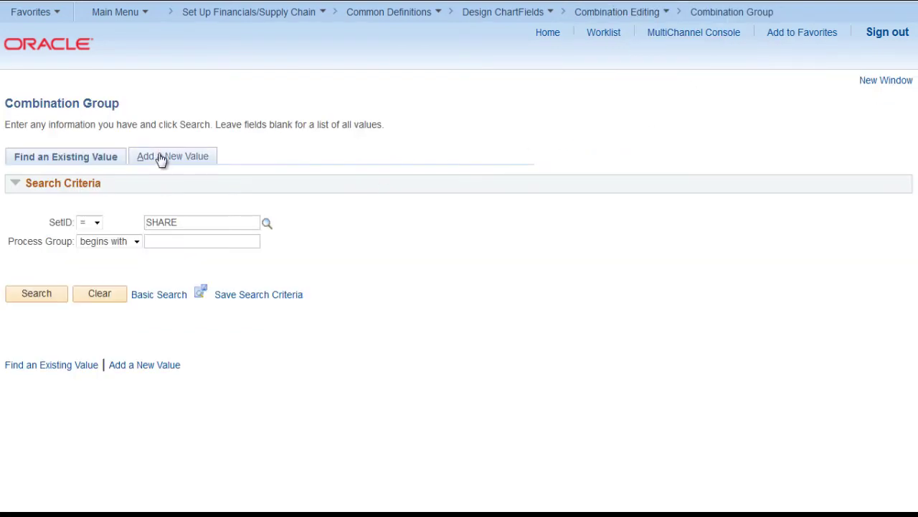
pyautogui.click(161, 158)
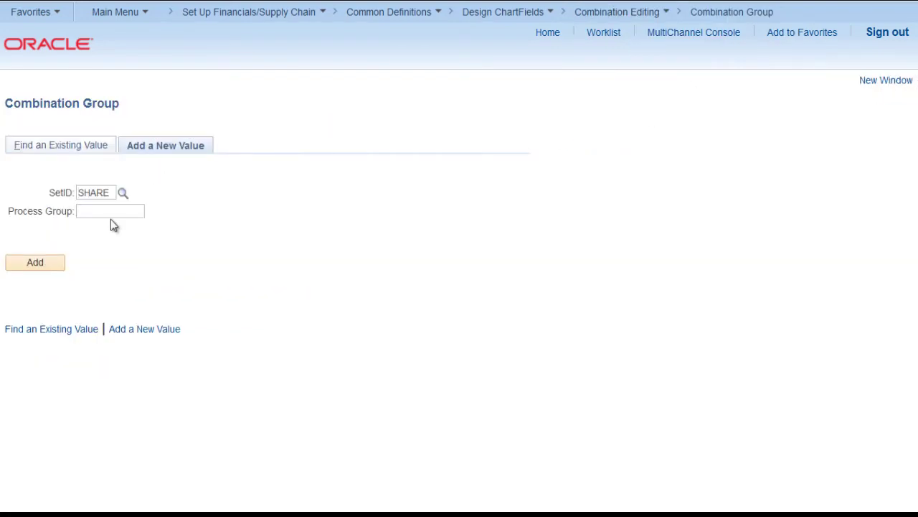
pyautogui.write('zz_test1')
pyautogui.press('Return')
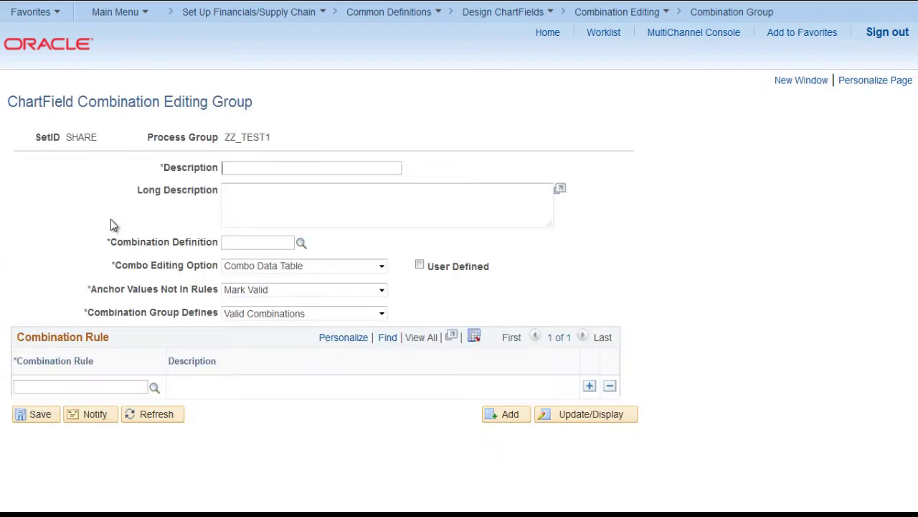
# Step: Describe the combination group as Test and assign the combination definition ZZ_TEST1 to it
pyautogui.click(339, 166)
pyautogui.write('Test')
pyautogui.click(302, 245)
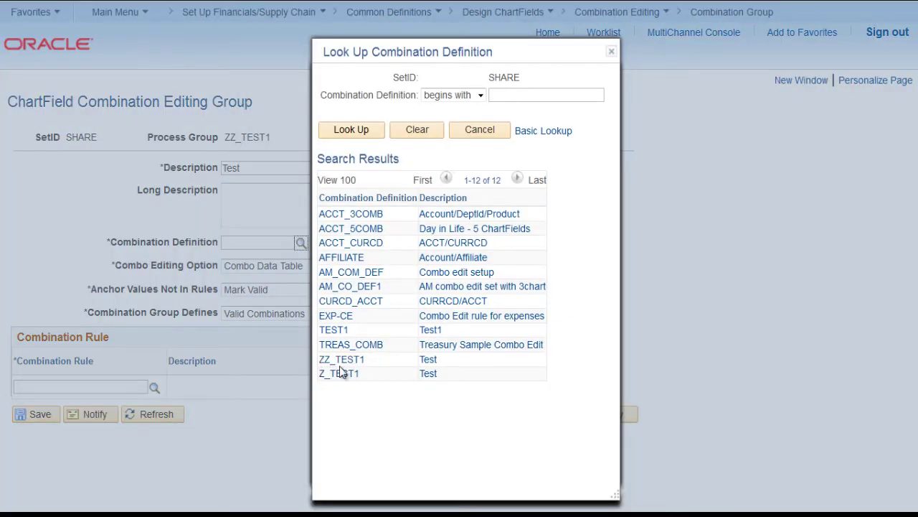
pyautogui.click(341, 360)
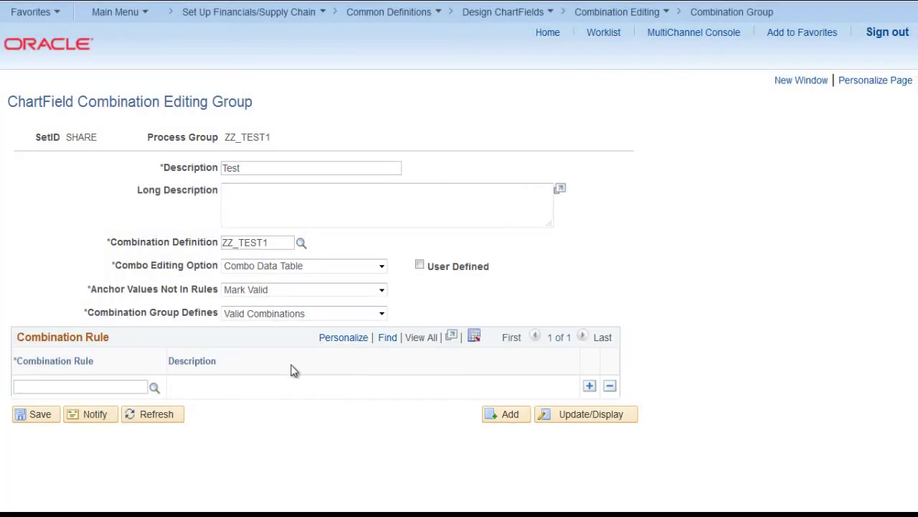
# Step: Add the combination rule ZZ_TEST1 to the combination group and save the group
pyautogui.click(154, 387)
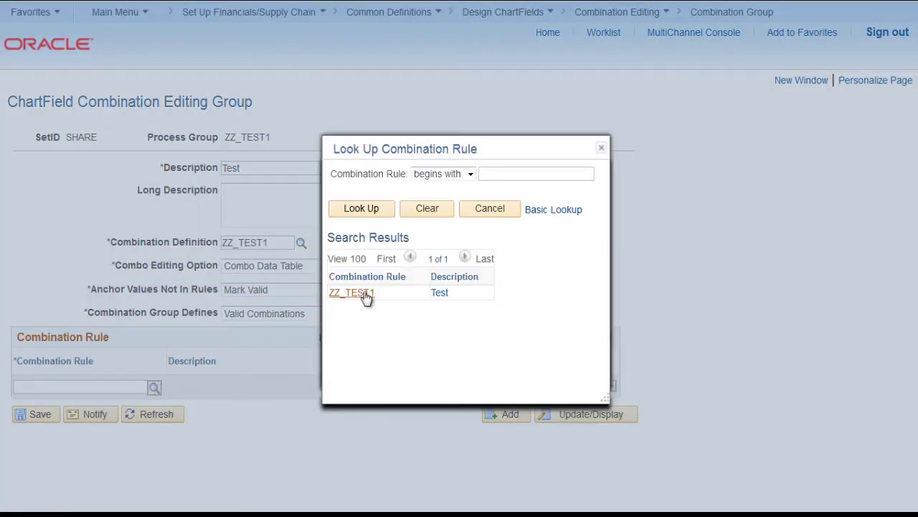
pyautogui.click(351, 293)
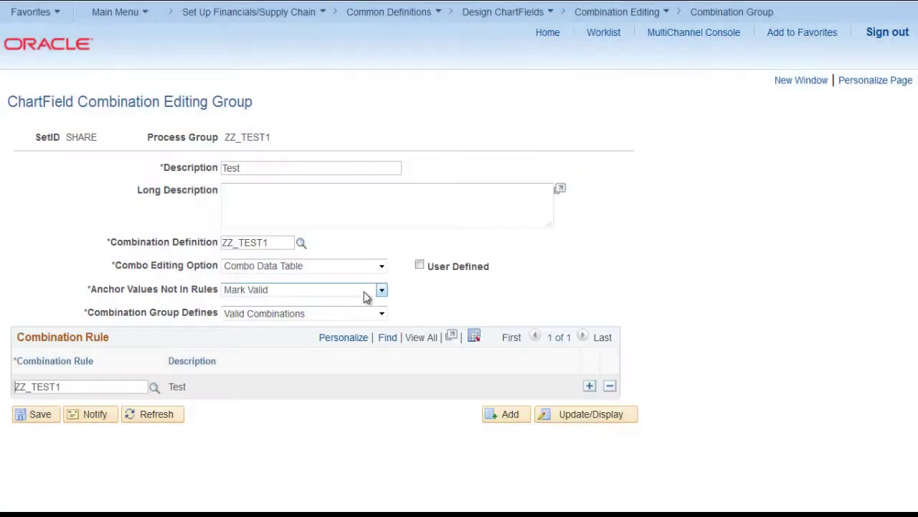
pyautogui.click(37, 416)
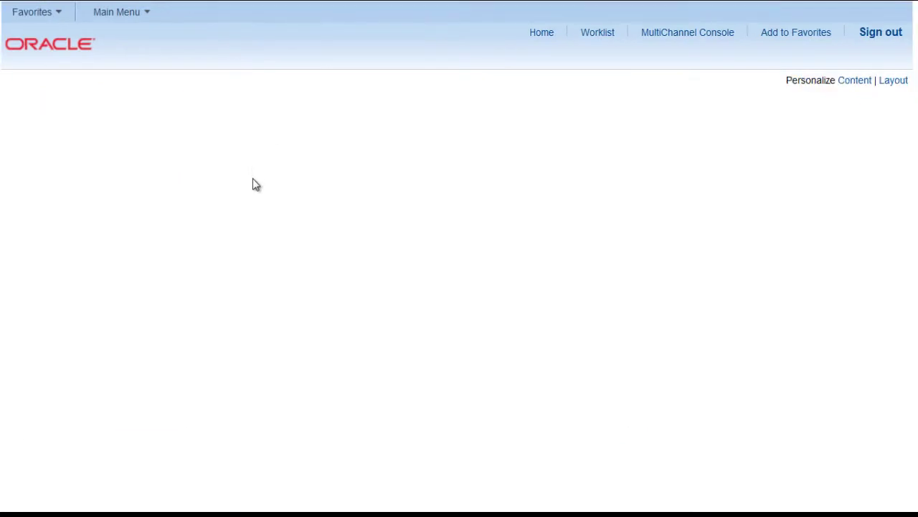
# Step: Go to Ledgers For A Unit in the General Ledger business unit setup and open business unit US001
pyautogui.click(132, 14)
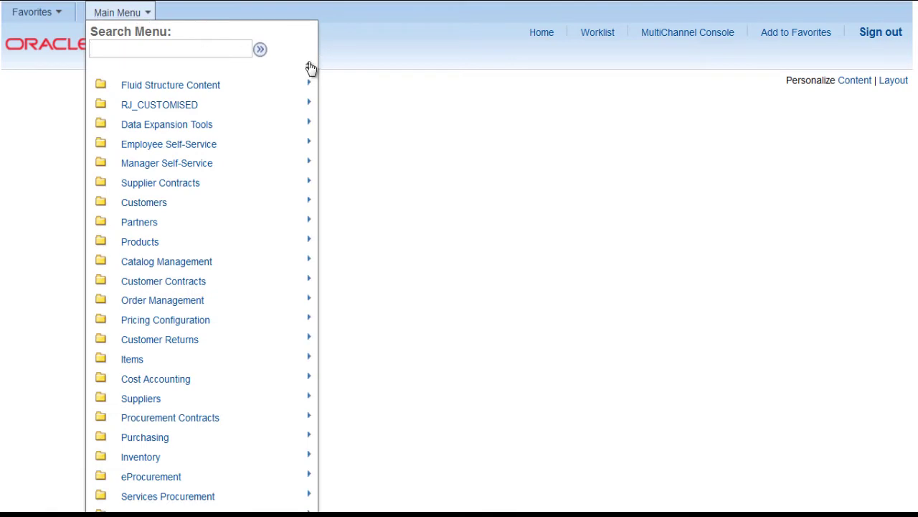
pyautogui.scroll(-3, 231, 225)
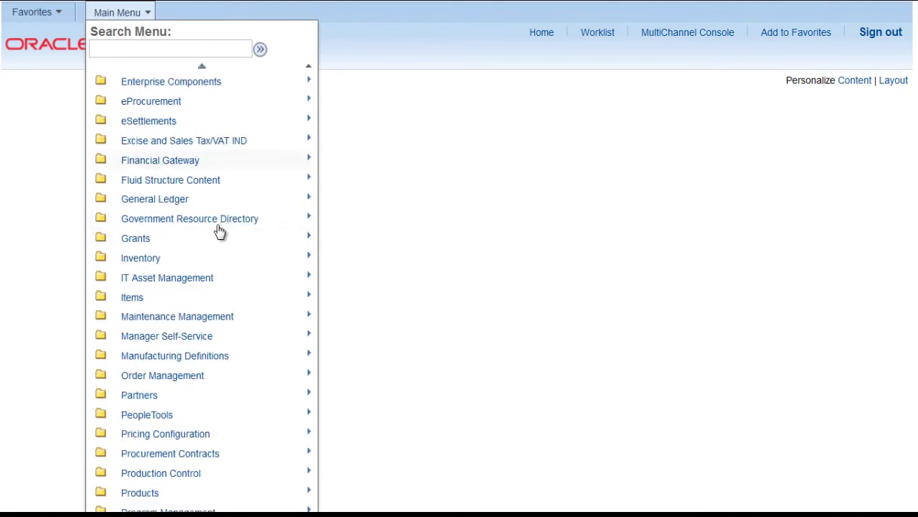
pyautogui.scroll(-6, 222, 226)
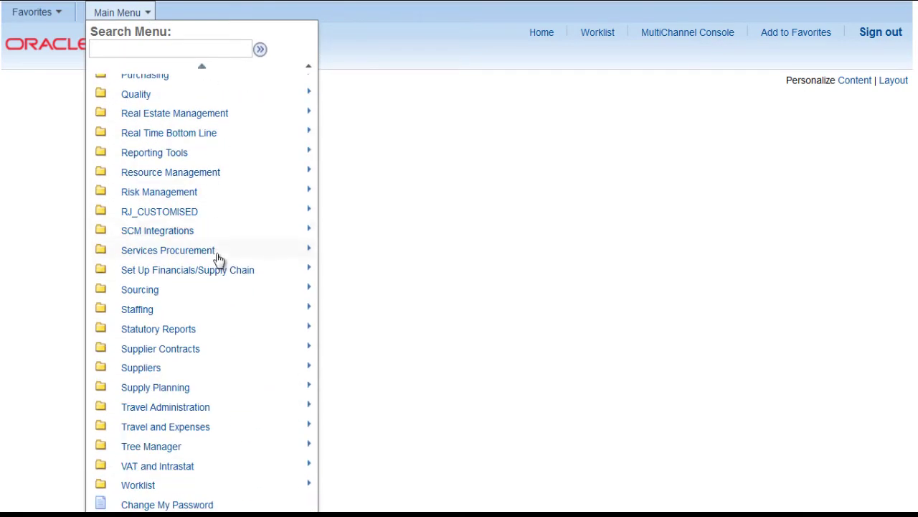
pyautogui.moveTo(222, 272)
pyautogui.moveTo(312, 268)
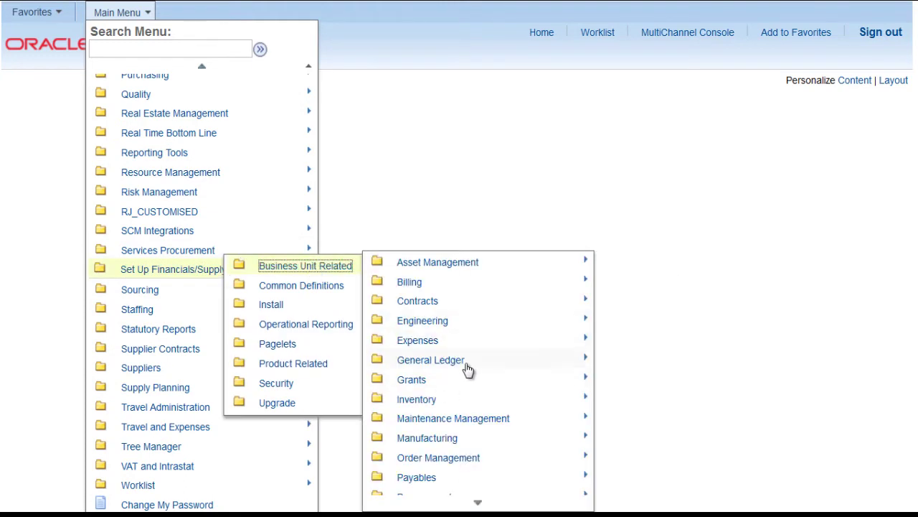
pyautogui.moveTo(467, 369)
pyautogui.click(587, 399)
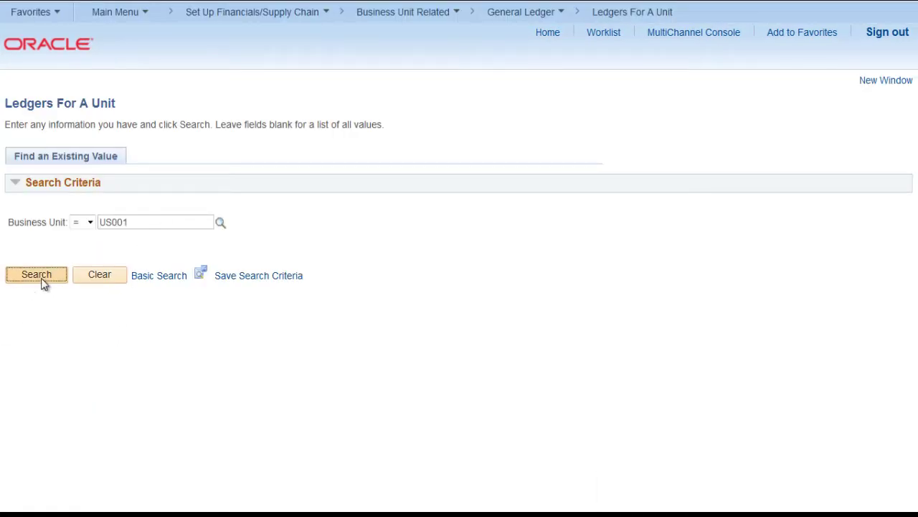
pyautogui.click(42, 279)
# Step: Find the detail ledger entry for ledger group RECORDING in the business unit's ledger definitions
pyautogui.click(125, 102)
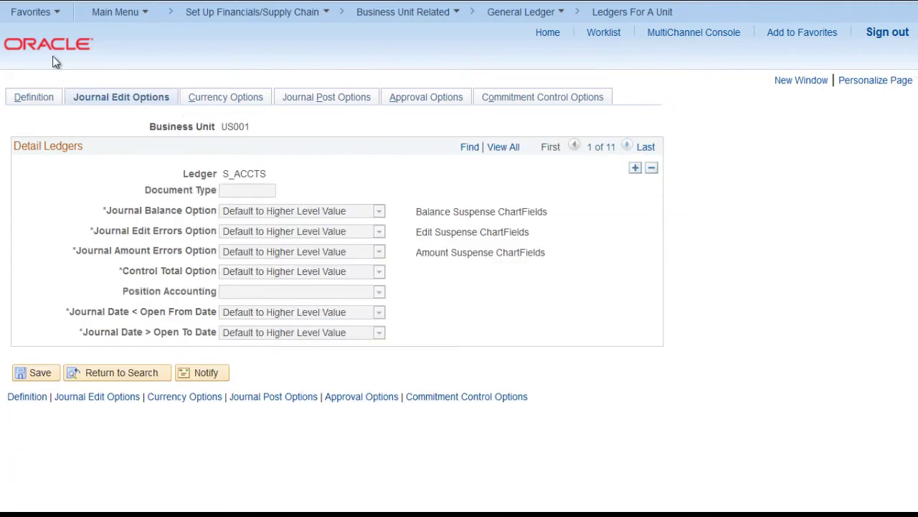
pyautogui.click(37, 98)
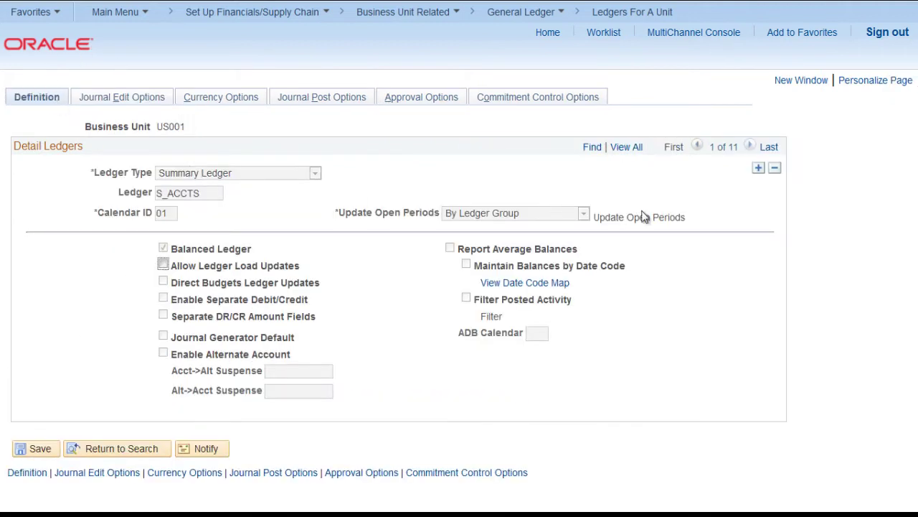
pyautogui.click(748, 146)
pyautogui.click(750, 148)
pyautogui.click(750, 147)
pyautogui.click(749, 147)
pyautogui.click(750, 147)
pyautogui.click(750, 147)
pyautogui.click(750, 148)
pyautogui.click(749, 146)
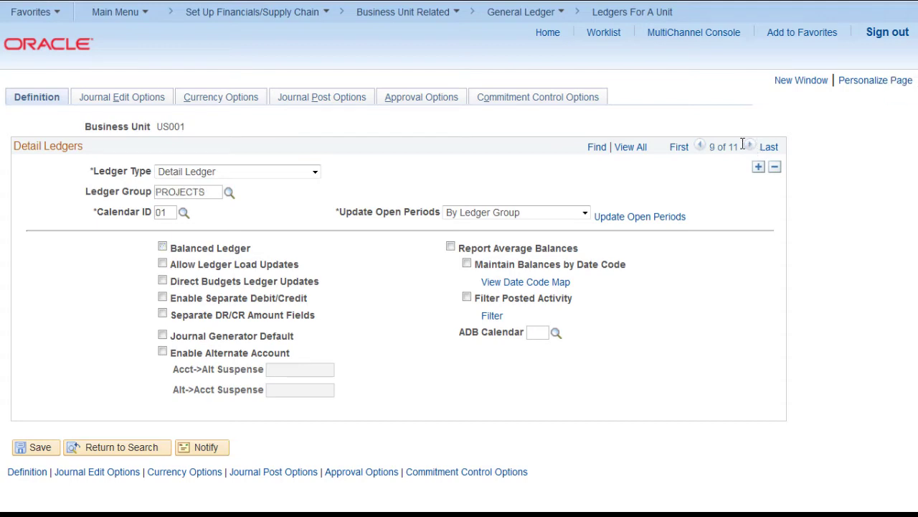
pyautogui.click(750, 147)
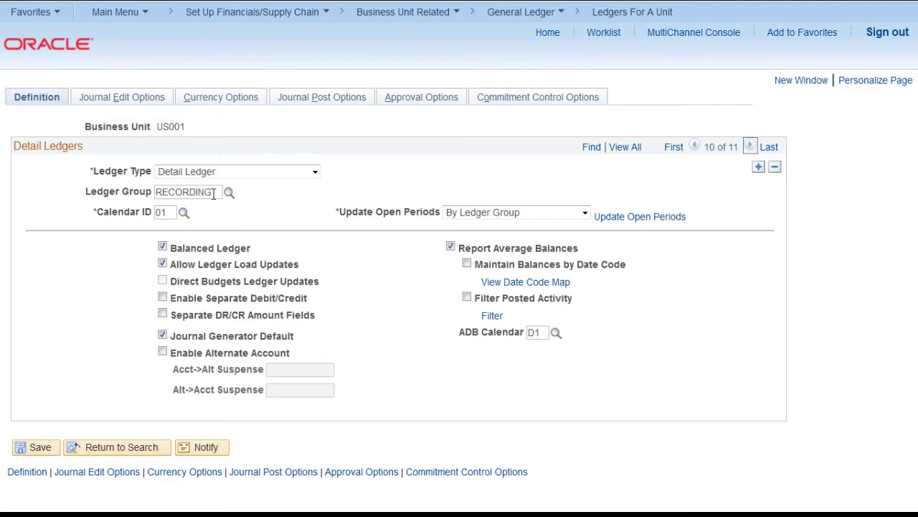
# Step: Set the ChartField Combo Edit process group of the RECORDING ledger group to ZZ_TEST1 and save the ledger settings
pyautogui.click(84, 99)
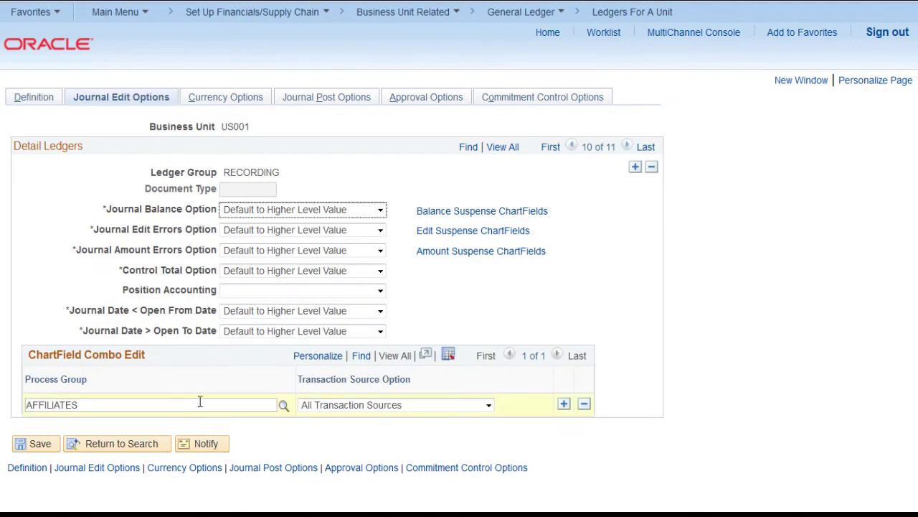
pyautogui.moveTo(200, 402); pyautogui.dragTo(8, 385)
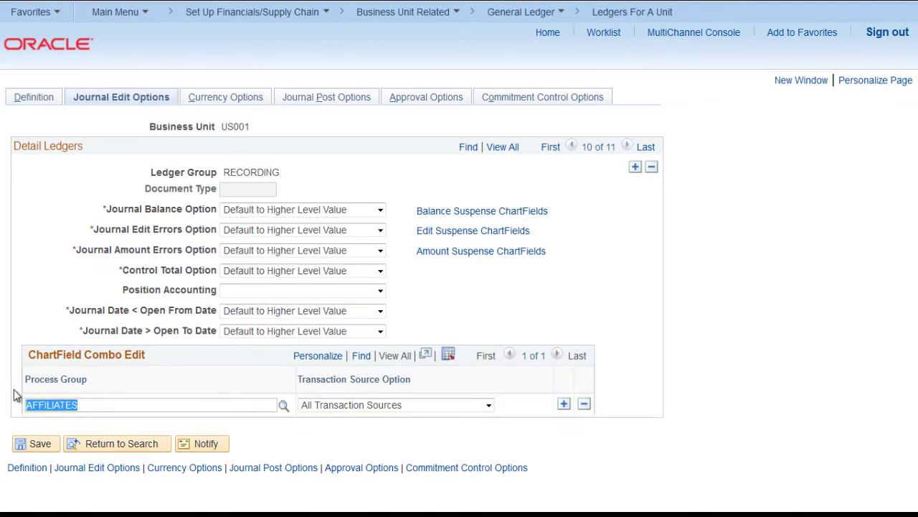
pyautogui.write('zz')
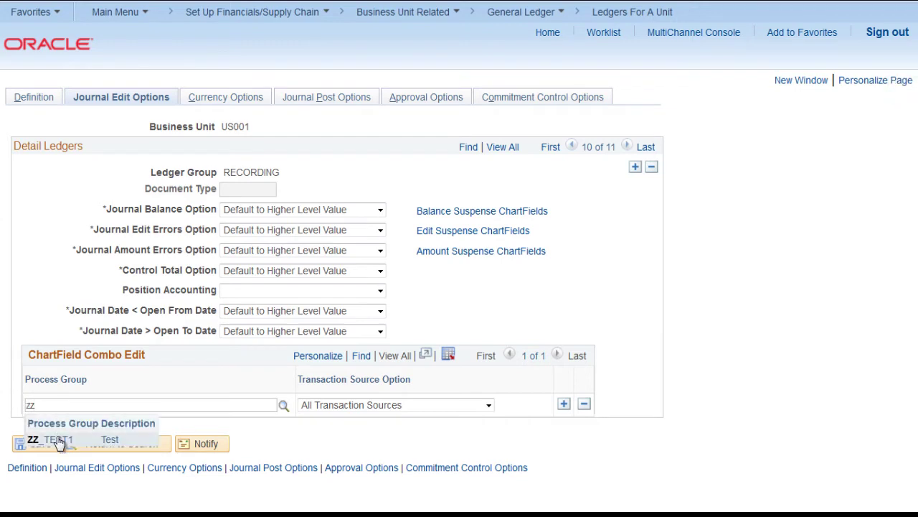
pyautogui.click(43, 440)
pyautogui.click(37, 444)
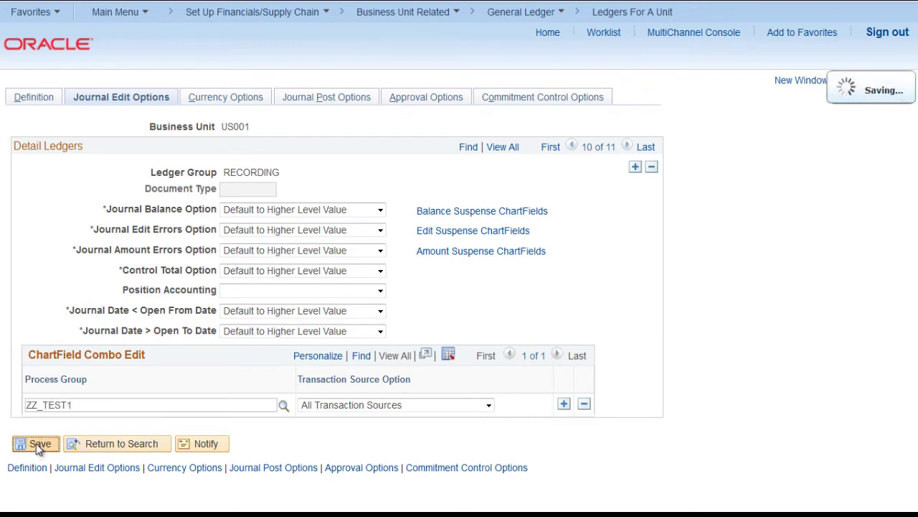
# Step: Try limiting the ZZ_TEST1 process group to Specific Transaction Source with Project Resource Interface, and cancel the source selection
pyautogui.click(436, 408)
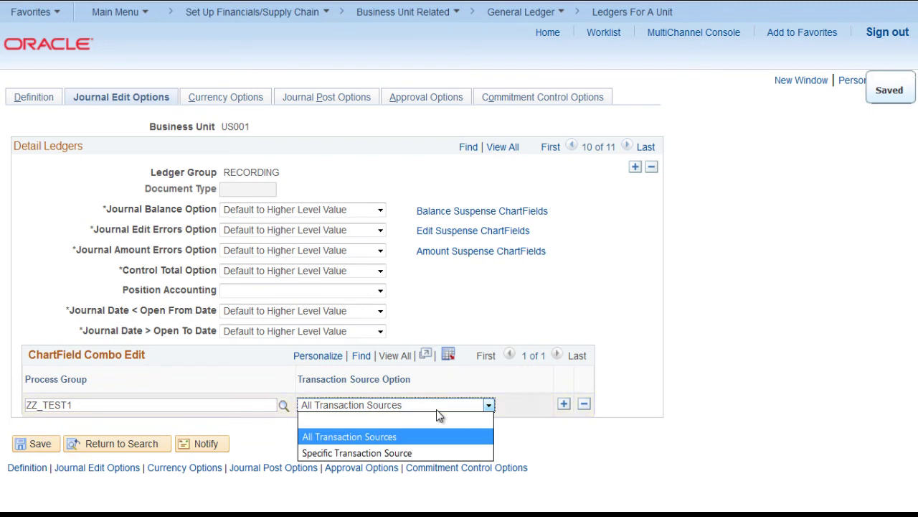
pyautogui.click(437, 453)
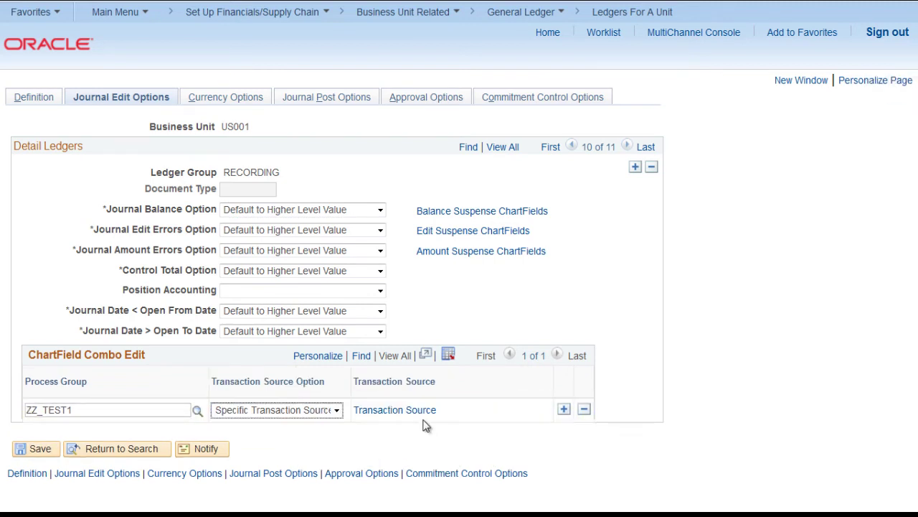
pyautogui.click(425, 416)
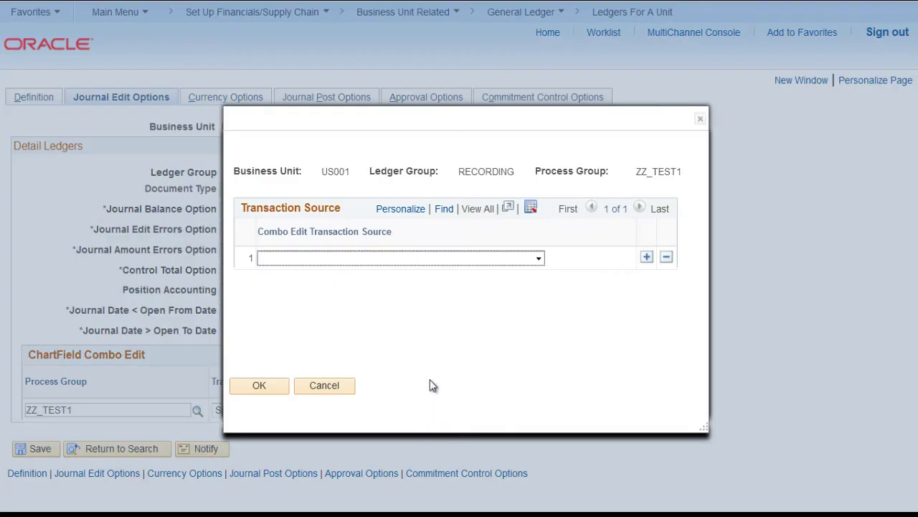
pyautogui.click(528, 259)
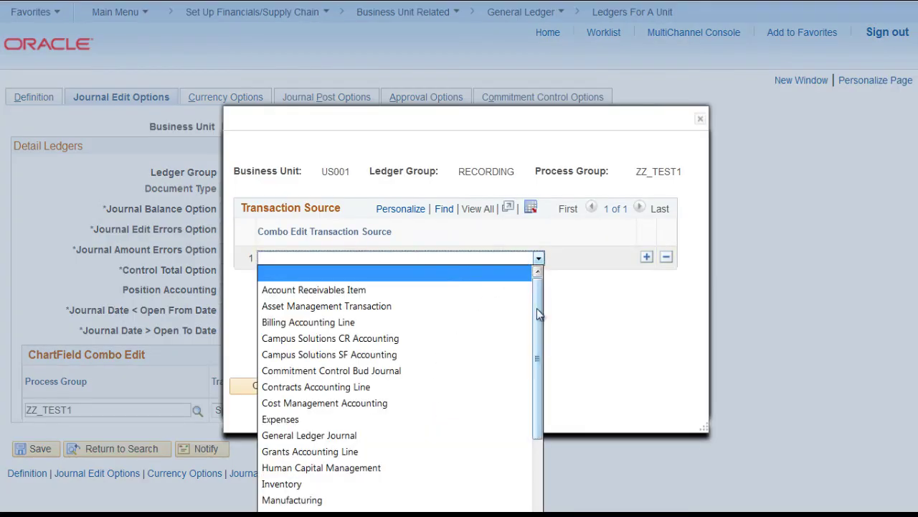
pyautogui.moveTo(536, 314); pyautogui.dragTo(530, 411)
pyautogui.click(524, 431)
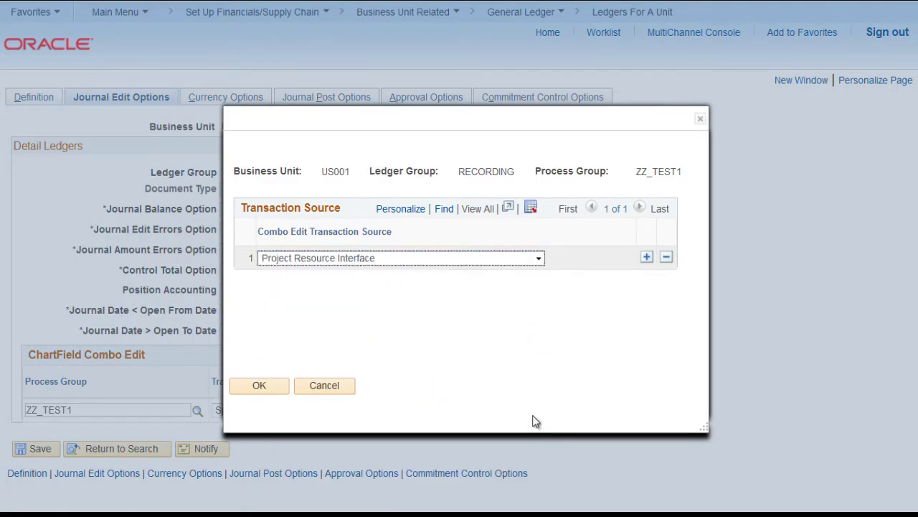
pyautogui.click(334, 389)
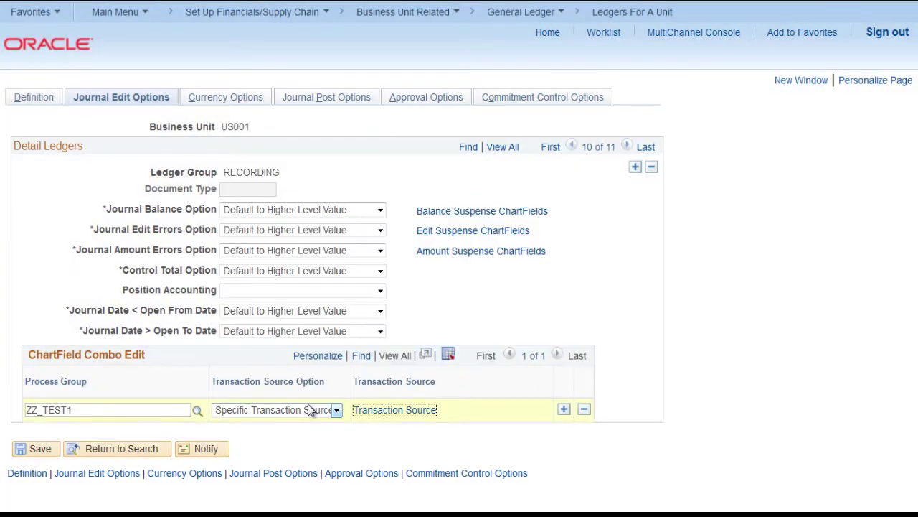
# Step: Set the transaction source option of ZZ_TEST1 back to All Transaction Sources and save the ledger settings
pyautogui.click(330, 410)
pyautogui.click(301, 439)
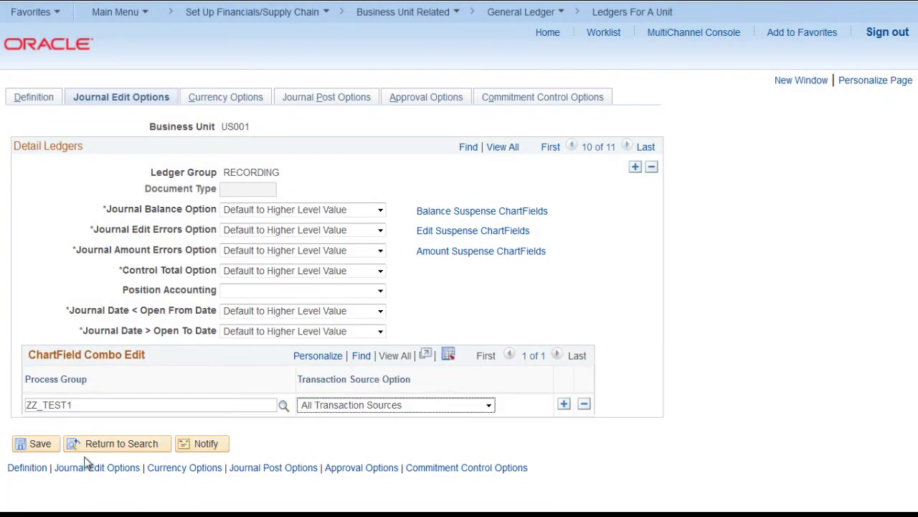
pyautogui.click(25, 445)
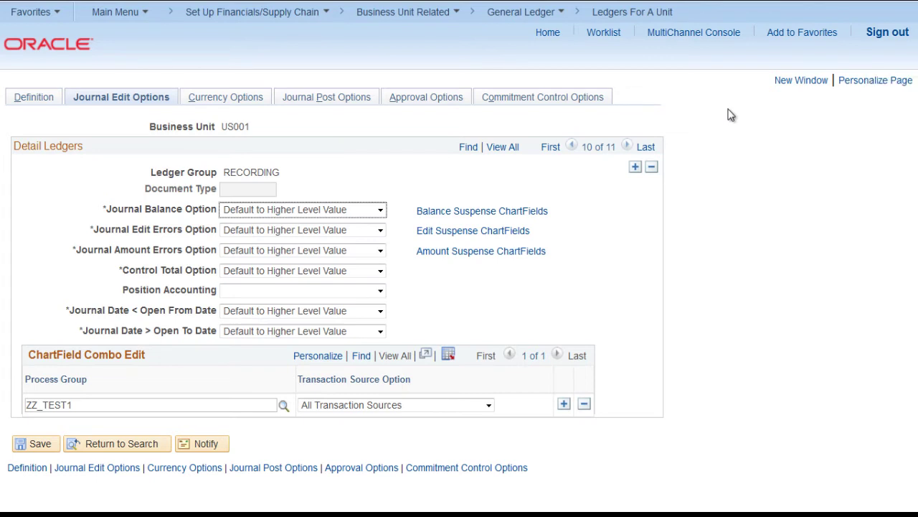
# Step: Go to Build Combination Data under Combination Editing and add a new run control ID named zz_test1
pyautogui.click(318, 16)
pyautogui.moveTo(321, 132)
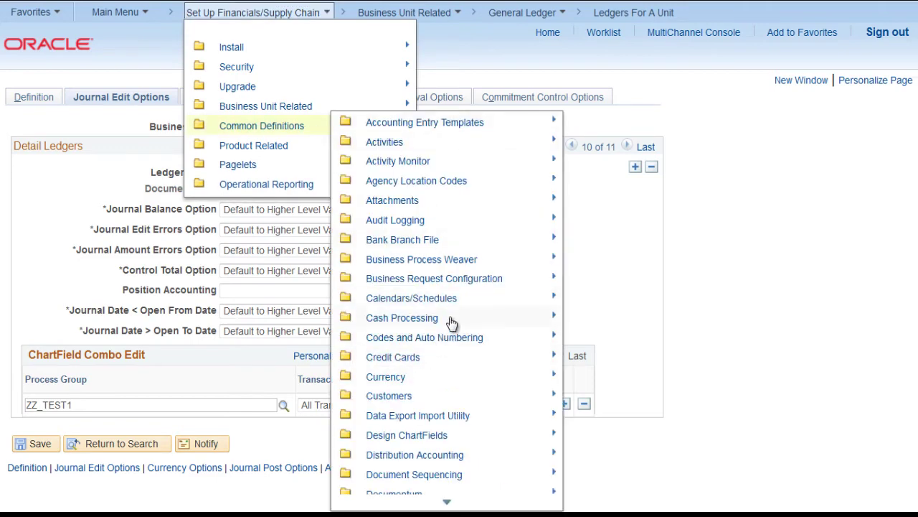
pyautogui.scroll(-1, 452, 319)
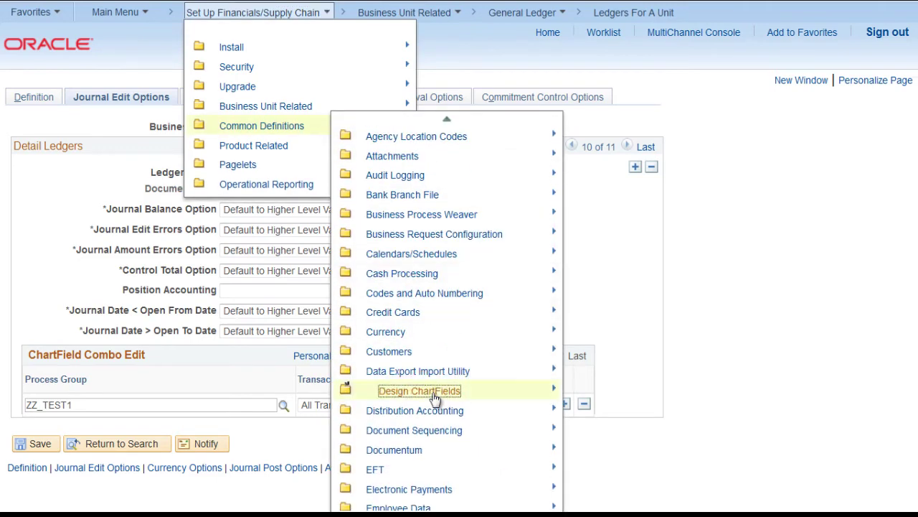
pyautogui.moveTo(435, 398)
pyautogui.moveTo(587, 271)
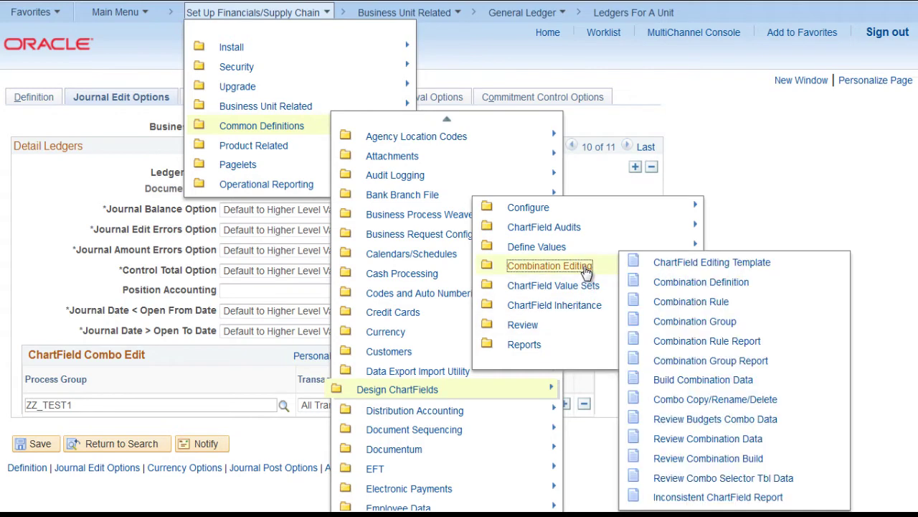
pyautogui.click(723, 384)
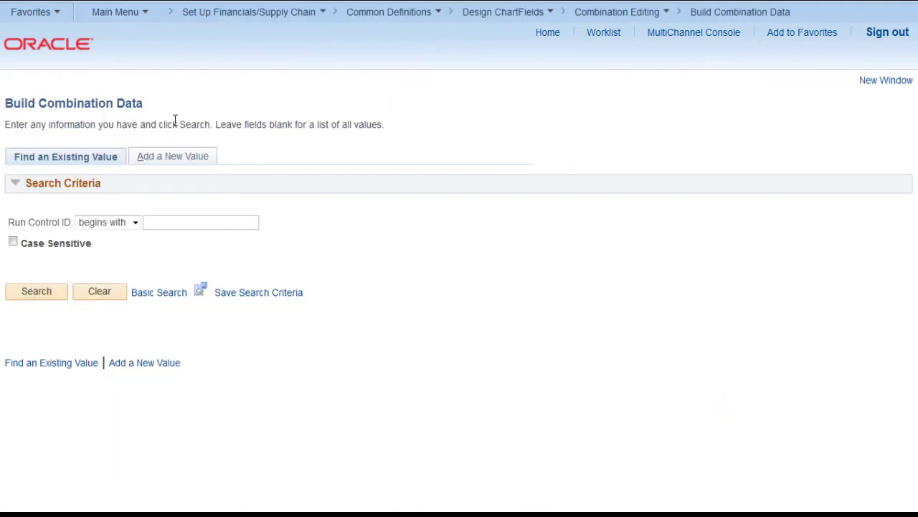
pyautogui.click(177, 156)
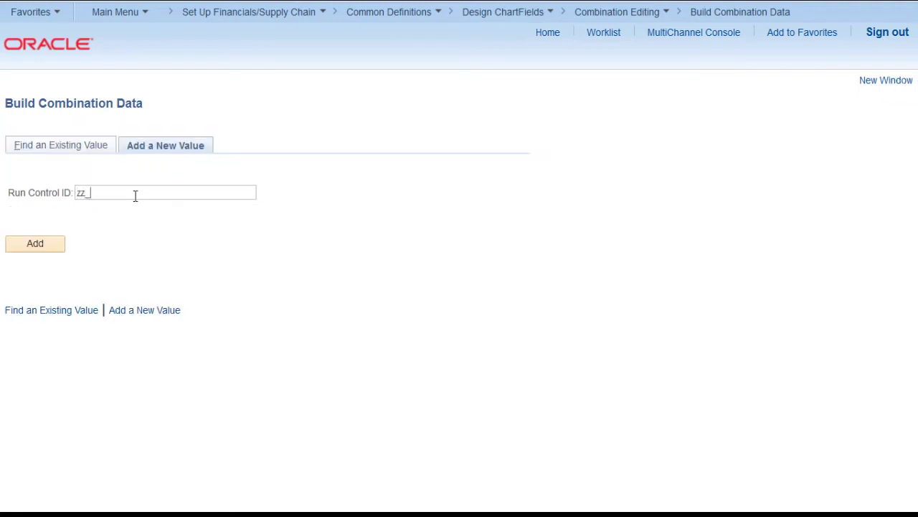
pyautogui.press('Return')
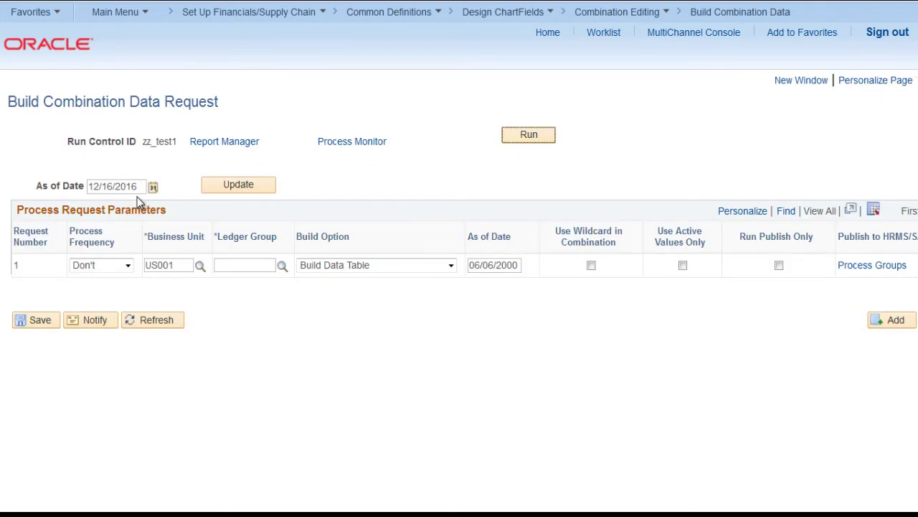
# Step: Set the build request to process Once for ledger group RECORDING, update its as of date to 12/16/2016, and save it
pyautogui.click(123, 266)
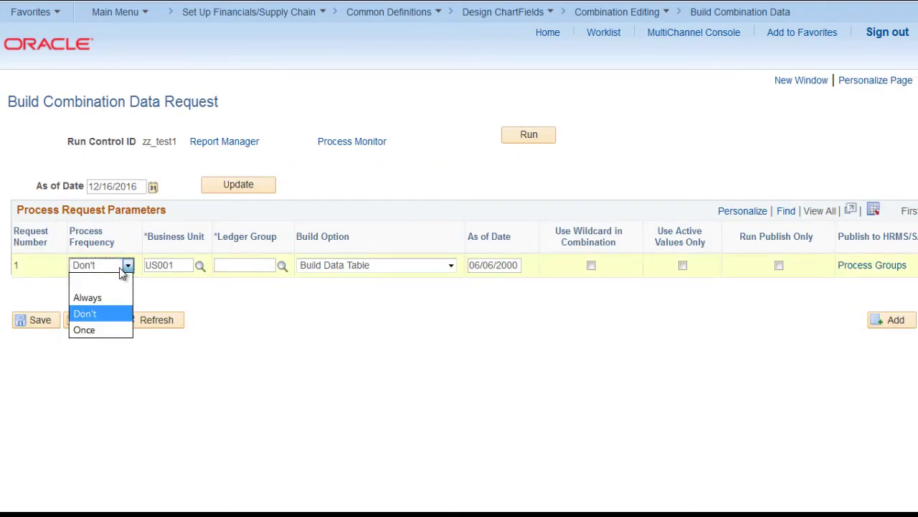
pyautogui.click(125, 331)
pyautogui.click(262, 265)
pyautogui.click(282, 266)
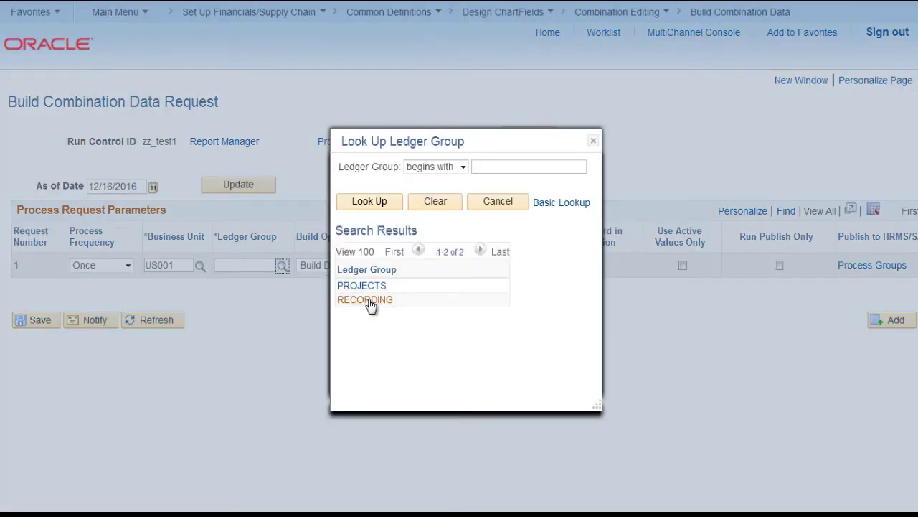
pyautogui.click(367, 302)
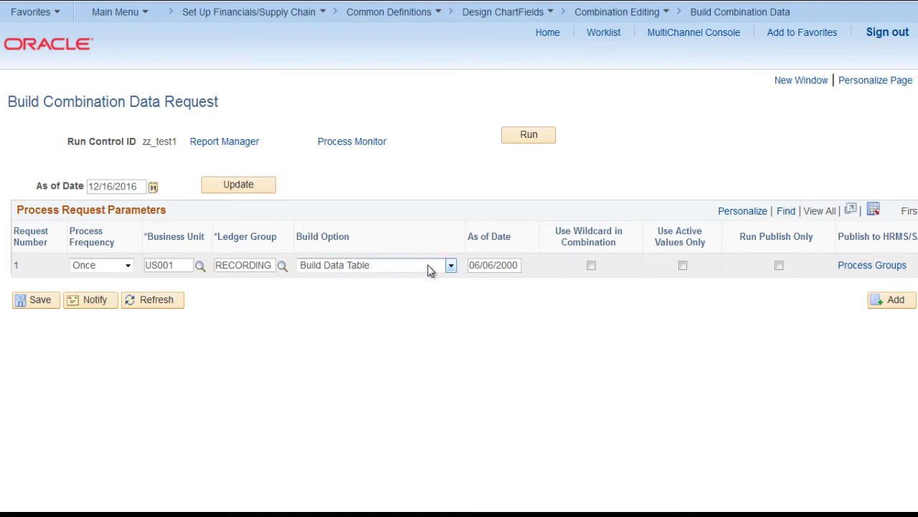
pyautogui.click(230, 187)
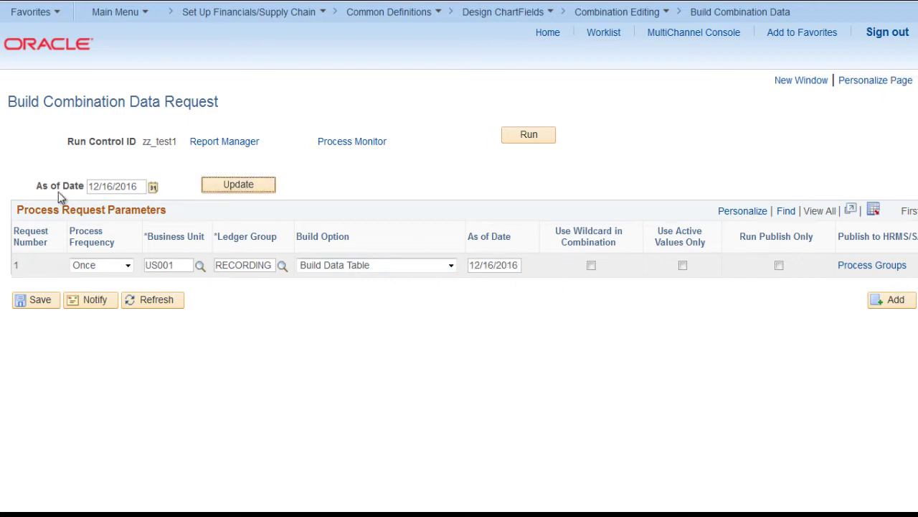
pyautogui.click(34, 301)
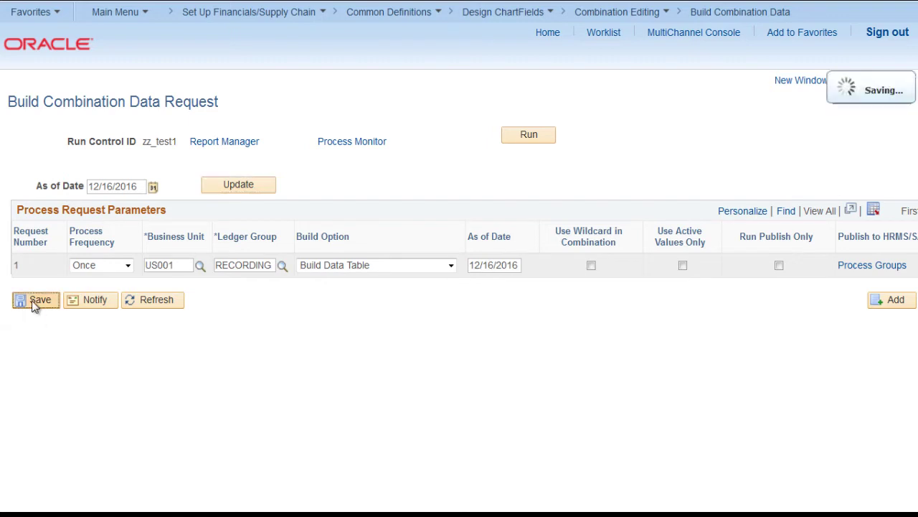
# Step: Run the PS/FS Combo Edit Build process for the request and check its run status in the Process Monitor
pyautogui.click(516, 135)
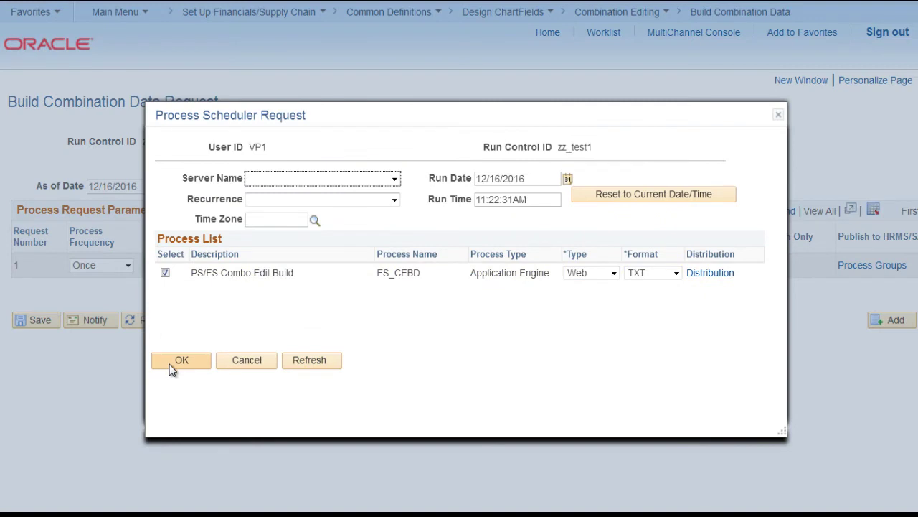
pyautogui.click(173, 368)
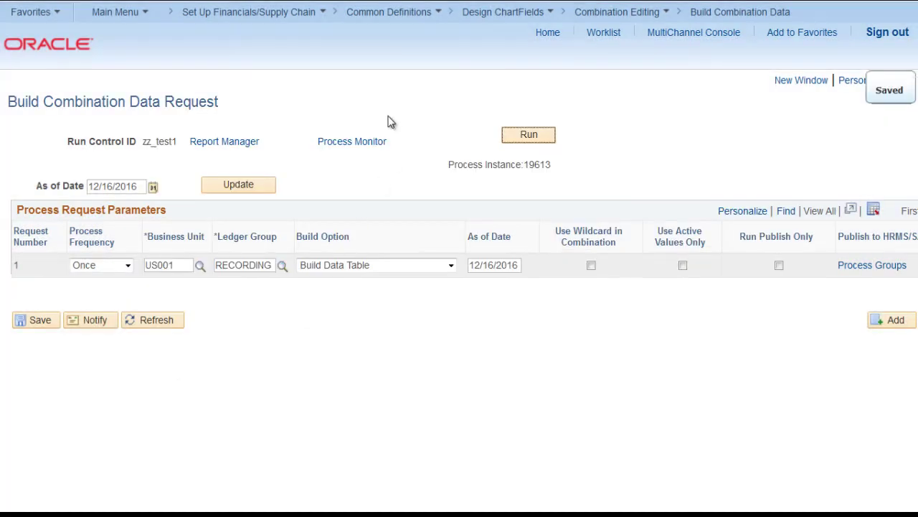
pyautogui.click(374, 145)
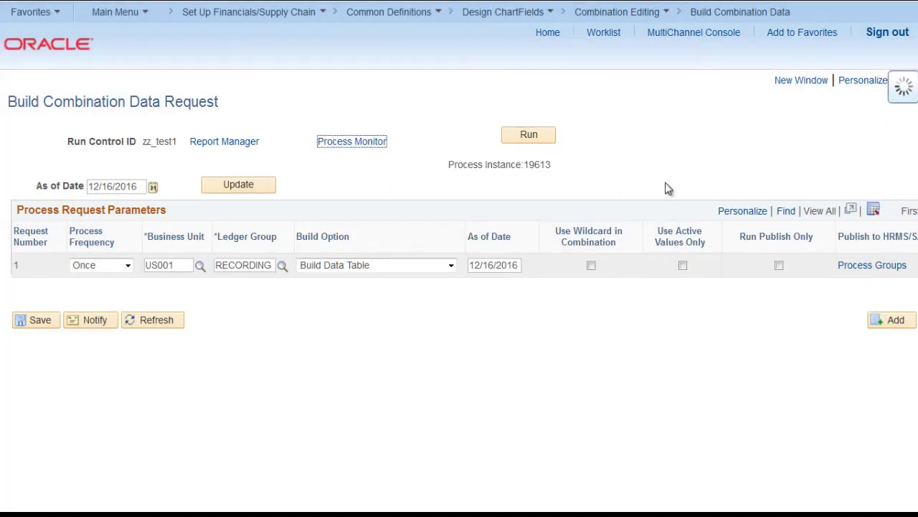
pyautogui.click(658, 149)
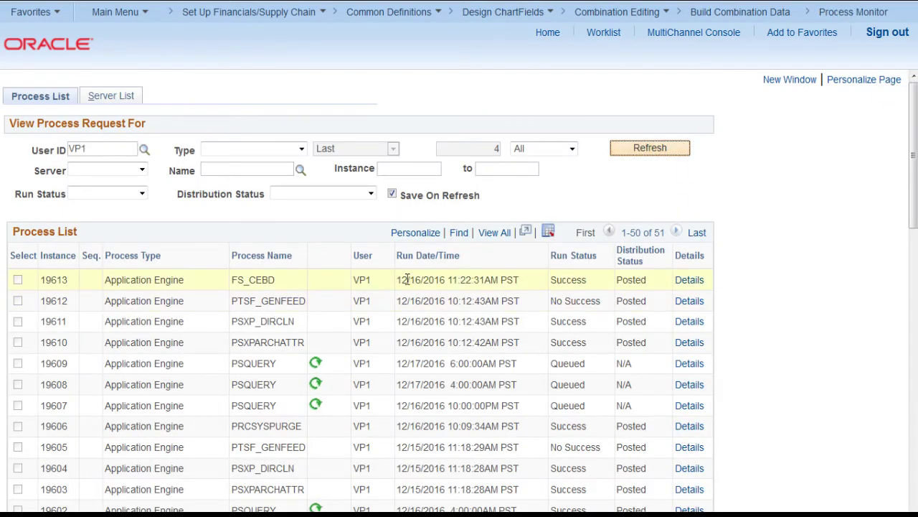
pyautogui.moveTo(589, 279); pyautogui.dragTo(533, 275)
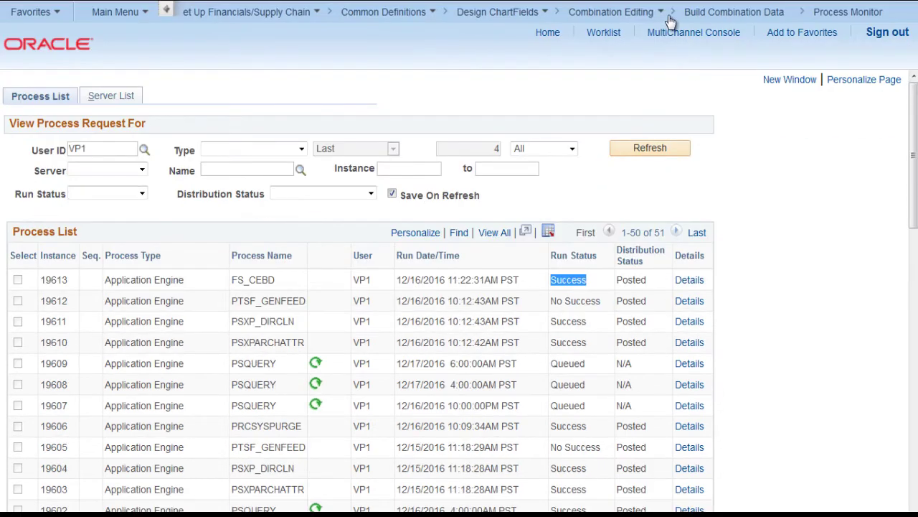
# Step: Go to Review Combination Data and examine the account and product combination built for group ZZ_TEST1 under SetID SHARE
pyautogui.click(650, 13)
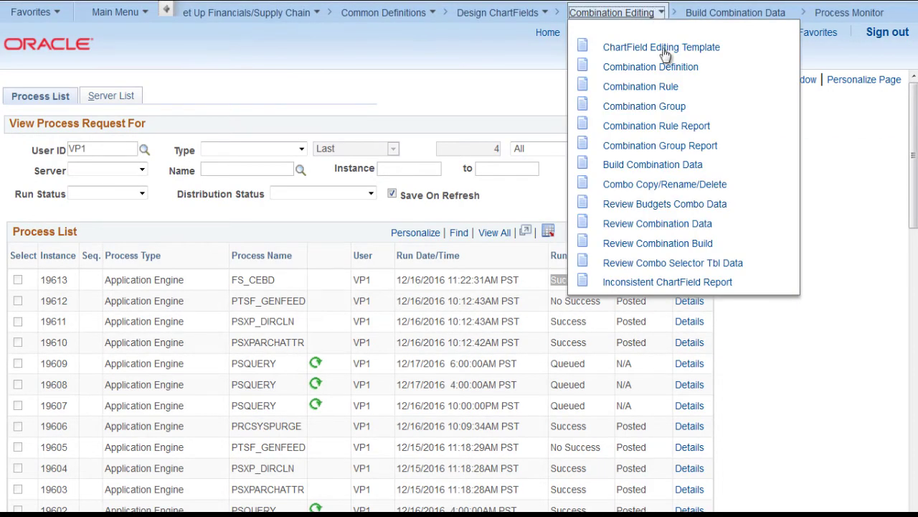
pyautogui.click(678, 226)
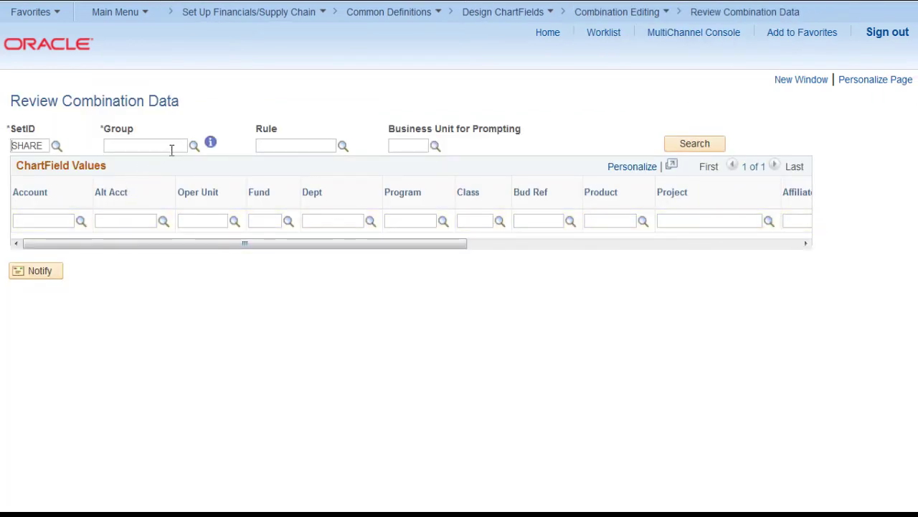
pyautogui.click(194, 146)
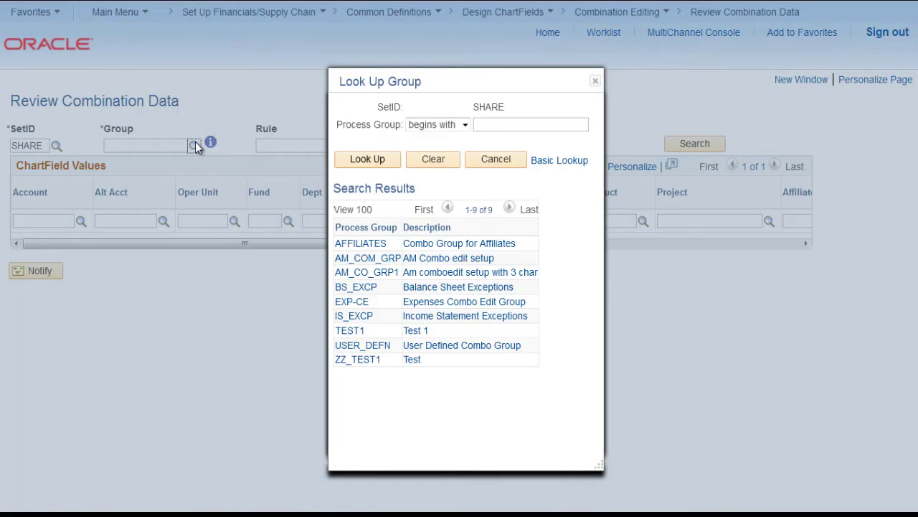
pyautogui.click(373, 360)
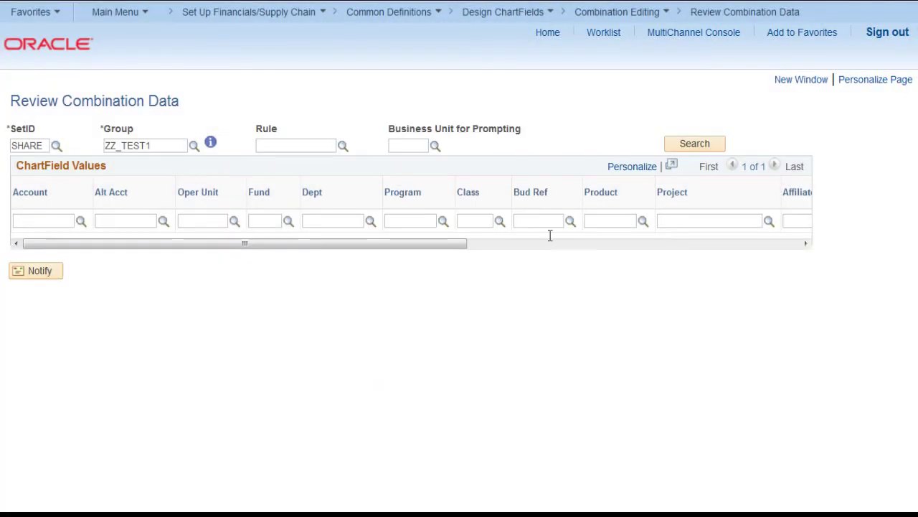
pyautogui.click(720, 146)
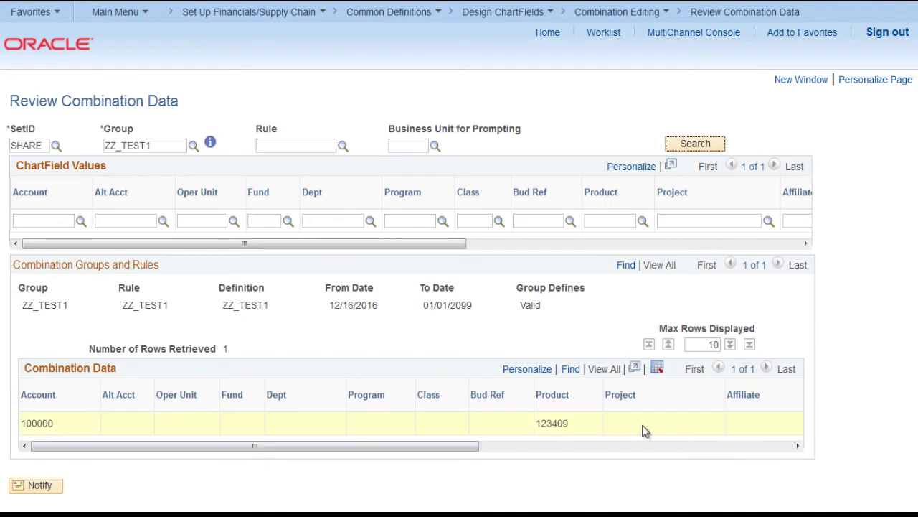
pyautogui.moveTo(54, 423); pyautogui.dragTo(19, 423)
pyautogui.moveTo(574, 423); pyautogui.dragTo(538, 423)
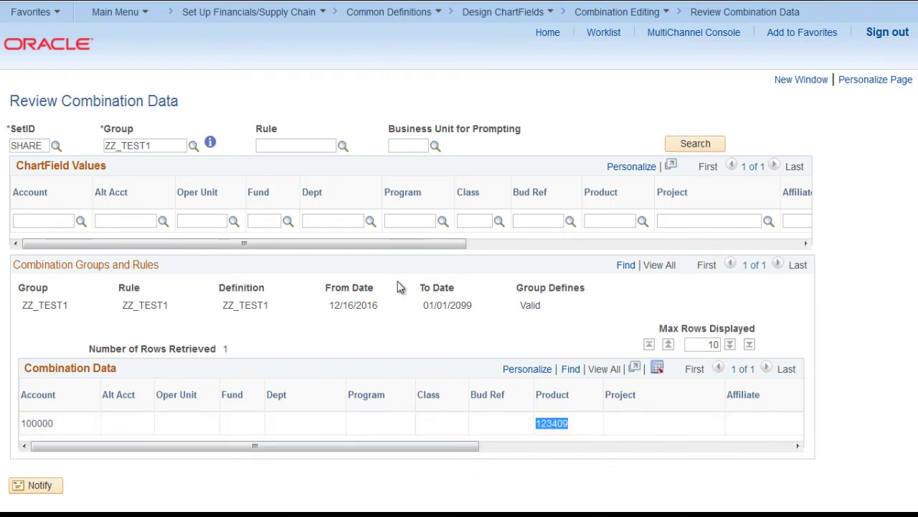
# Step: Open a new window and go to Create/Update Journal Entries under General Ledger, Journals, Journal Entry
pyautogui.click(815, 84)
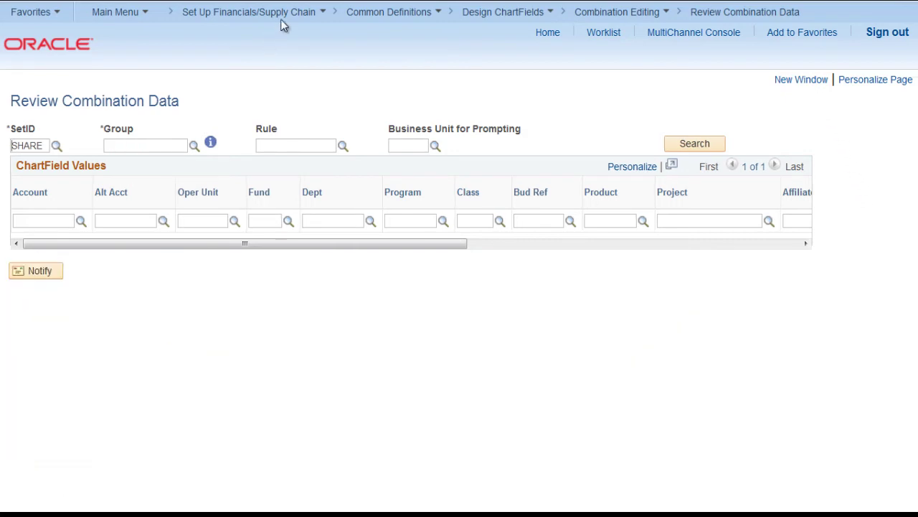
pyautogui.click(133, 19)
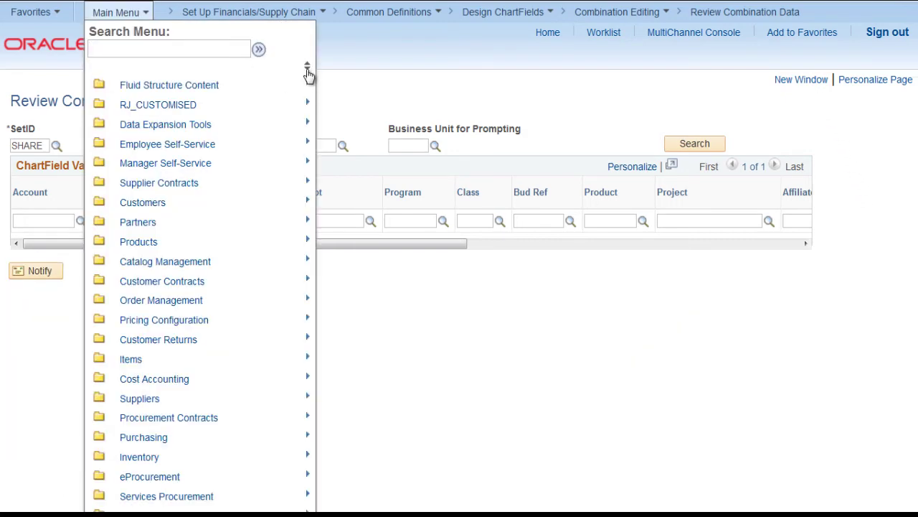
pyautogui.scroll(-3, 258, 158)
pyautogui.scroll(-5, 257, 168)
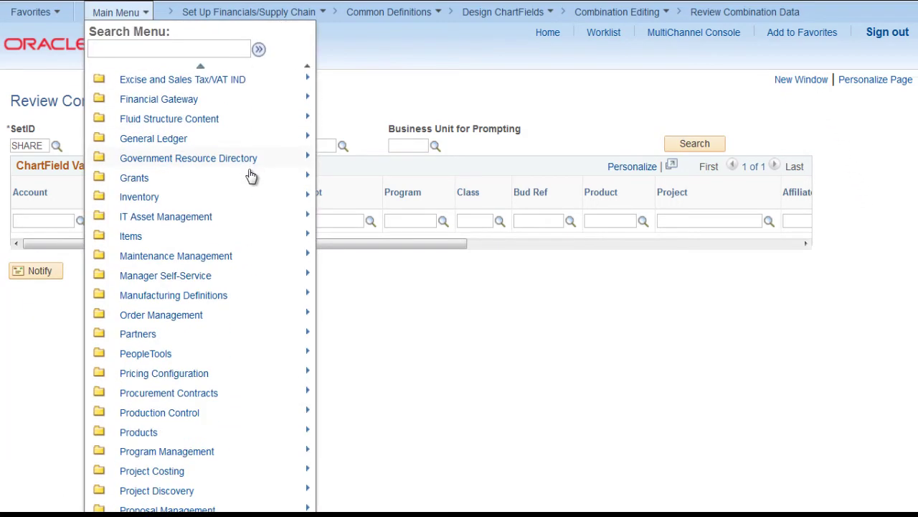
pyautogui.moveTo(236, 144)
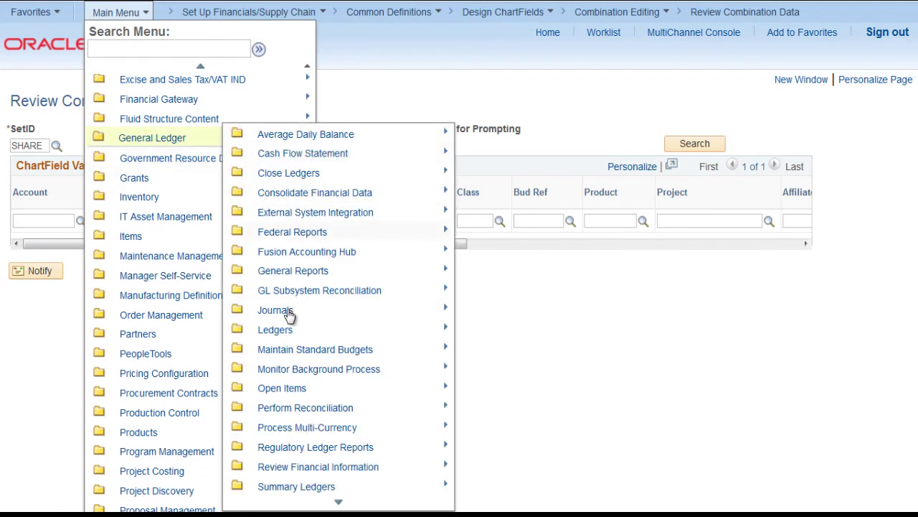
pyautogui.moveTo(309, 319)
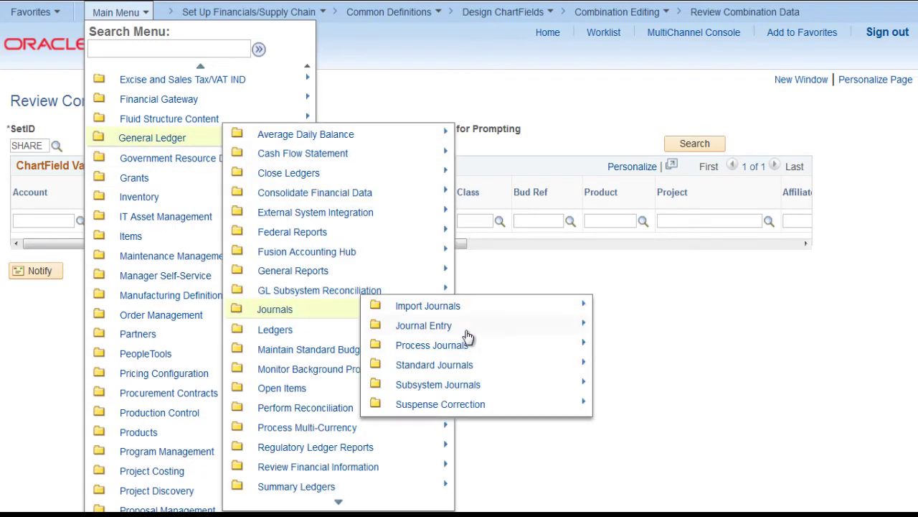
pyautogui.moveTo(467, 337)
pyautogui.click(617, 343)
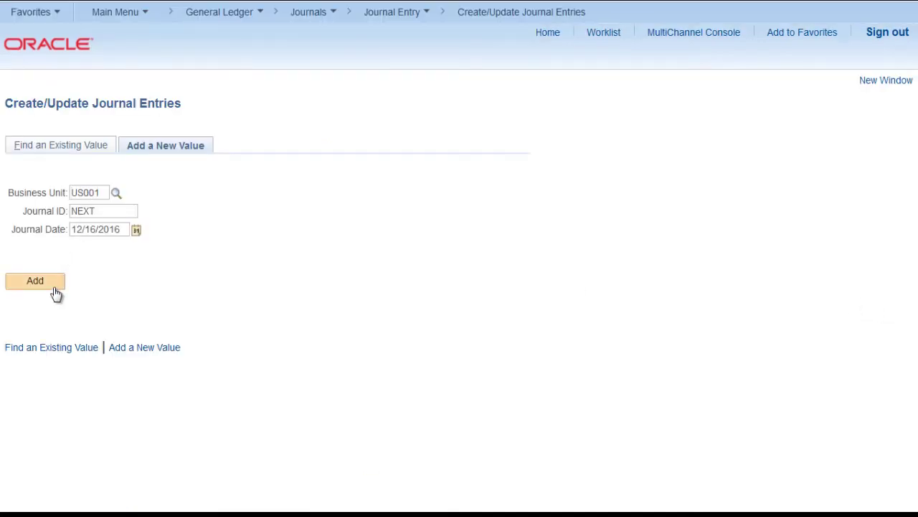
# Step: Add a new journal for business unit US001 dated 12/16/2016 and enter TEST as its long description
pyautogui.click(54, 284)
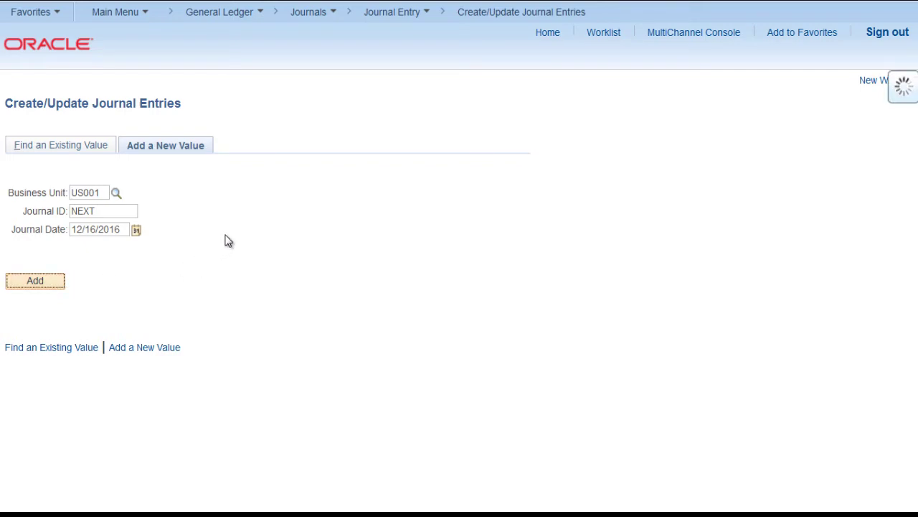
pyautogui.click(291, 163)
pyautogui.write('TEST')
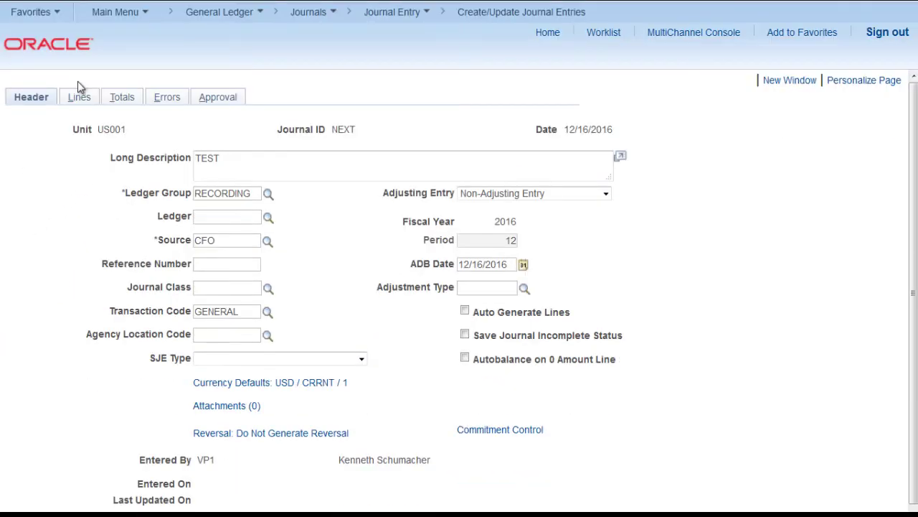
# Step: On the first line of the journal, enter account 100000 and product 123409
pyautogui.moveTo(74, 88); pyautogui.dragTo(82, 111)
pyautogui.click(83, 103)
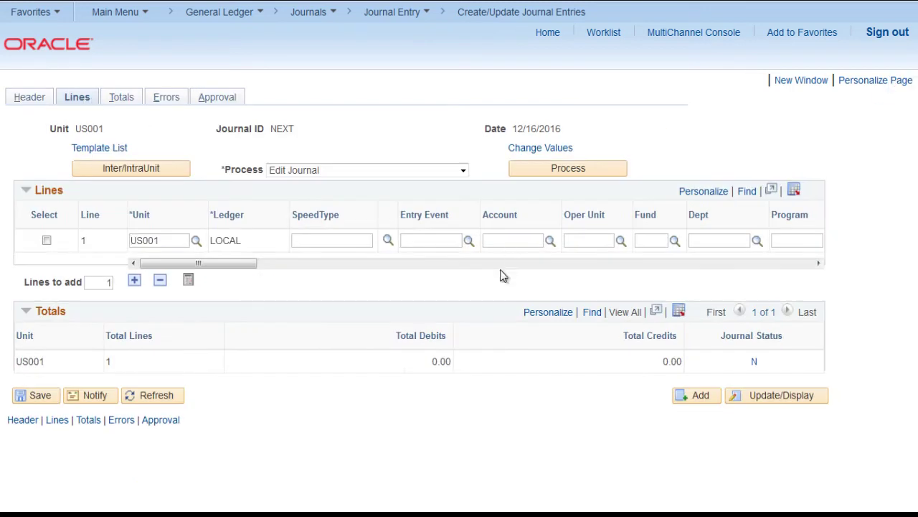
pyautogui.click(517, 241)
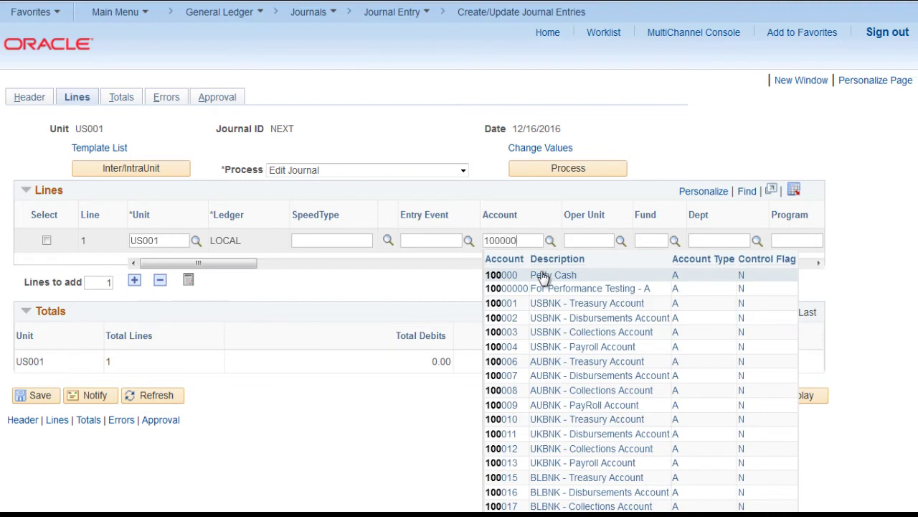
pyautogui.write('100000')
pyautogui.click(543, 276)
pyautogui.moveTo(263, 266); pyautogui.dragTo(332, 266)
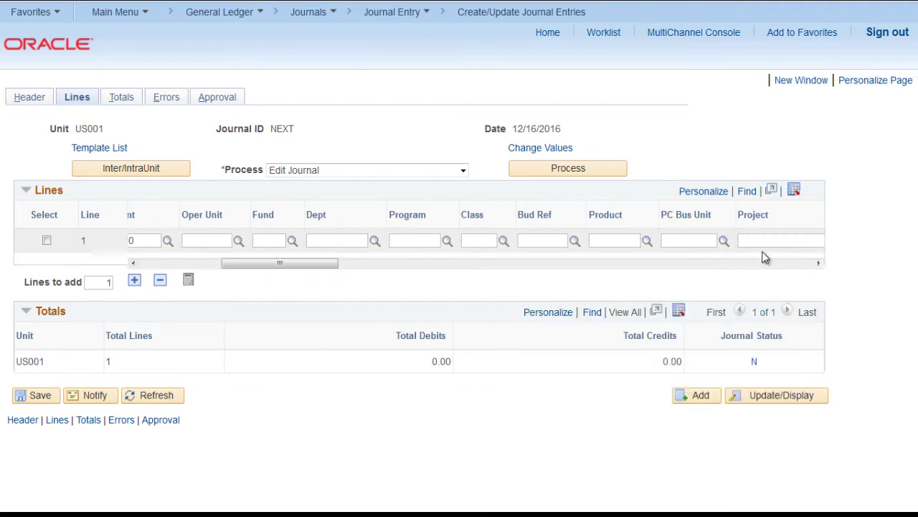
pyautogui.click(623, 238)
pyautogui.write('123409')
# Step: Set the amount of journal line 1 to 1.00 and add a second line with its product cleared
pyautogui.moveTo(332, 266); pyautogui.dragTo(539, 268)
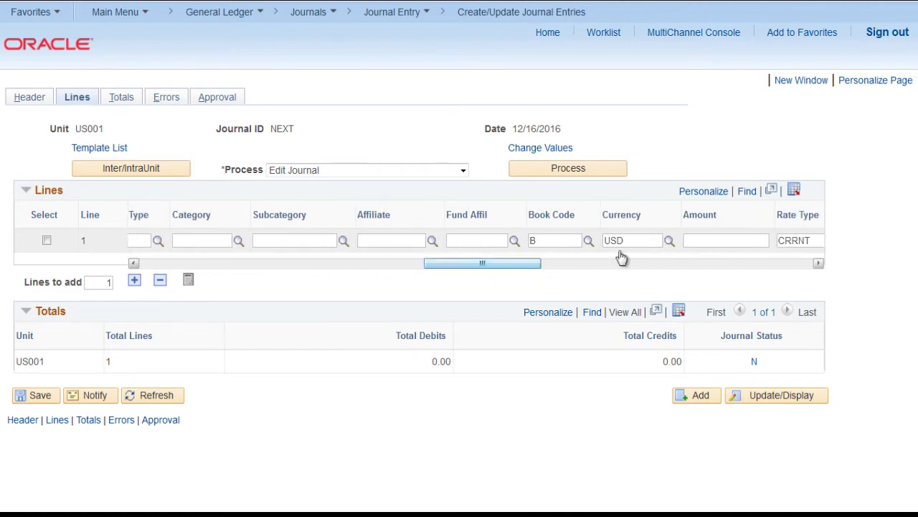
pyautogui.click(133, 282)
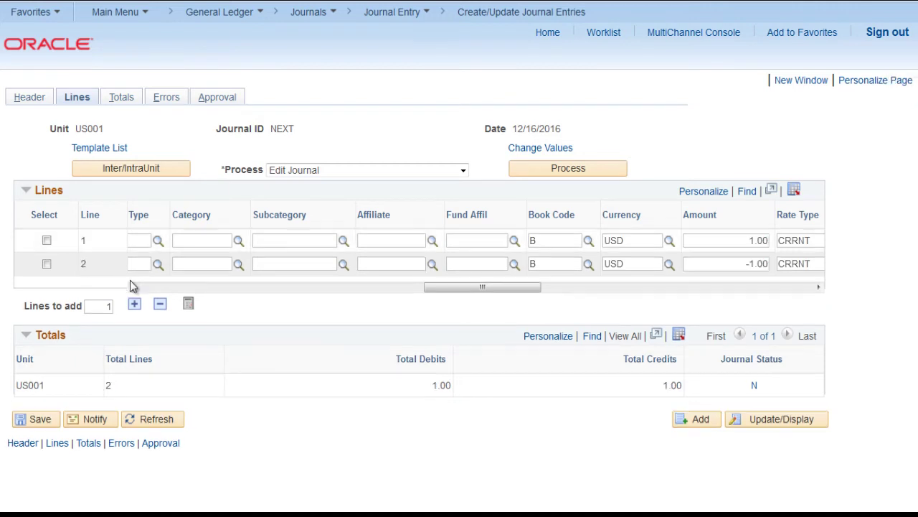
pyautogui.moveTo(524, 291); pyautogui.dragTo(305, 298)
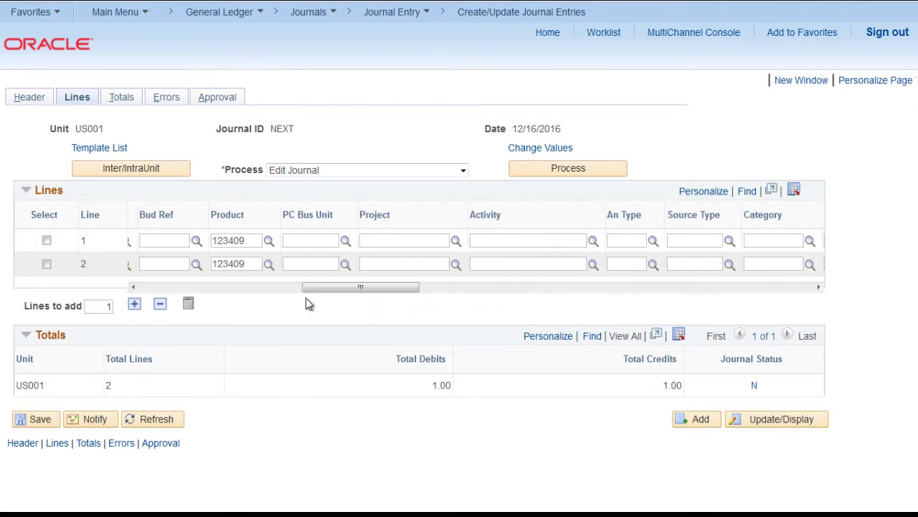
pyautogui.doubleClick(207, 264)
pyautogui.press('BackSpace')
# Step: Save the journal and run the Edit Journal process on it
pyautogui.rightClick(26, 425)
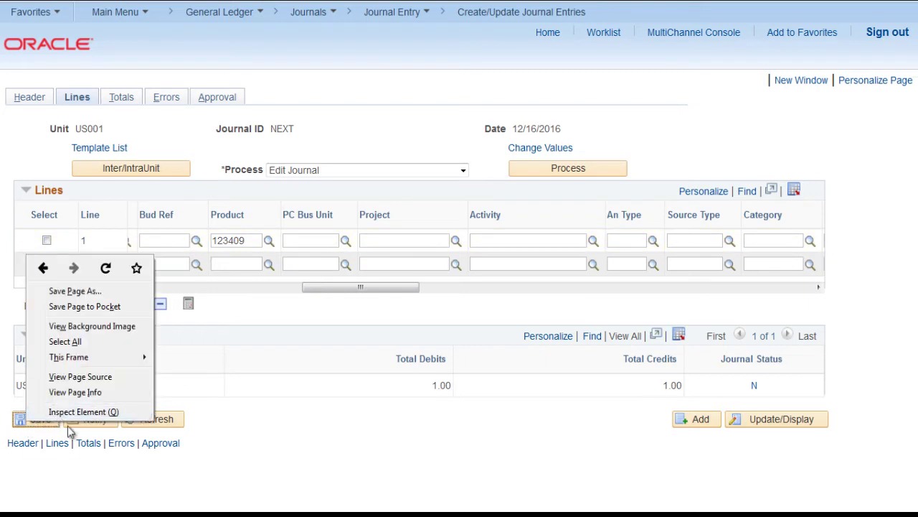
pyautogui.click(20, 420)
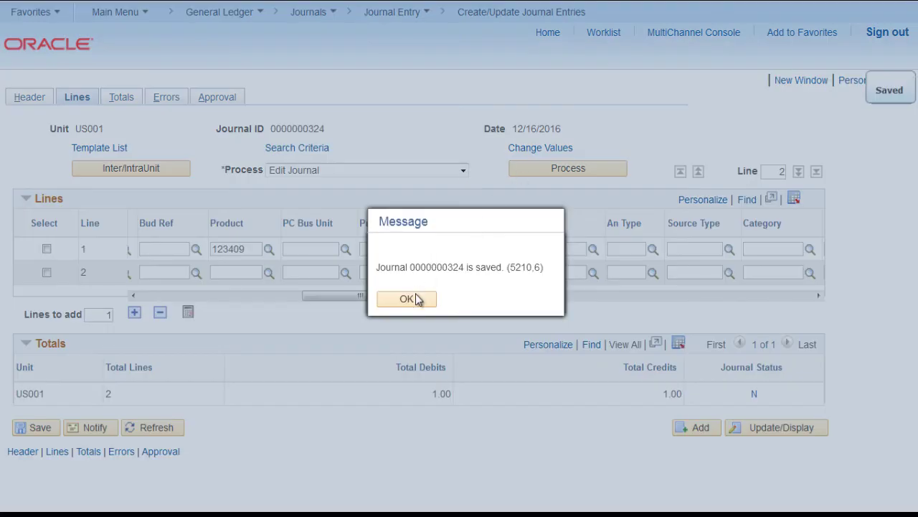
pyautogui.click(418, 298)
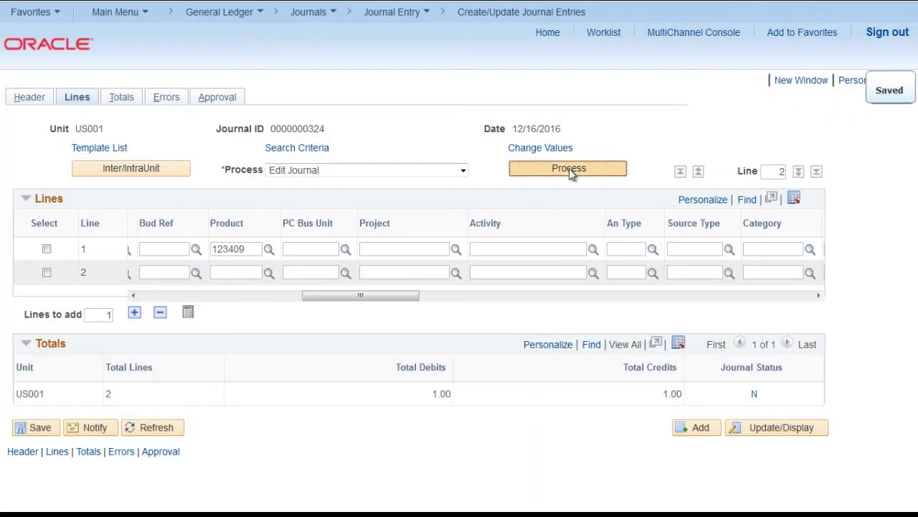
pyautogui.click(570, 171)
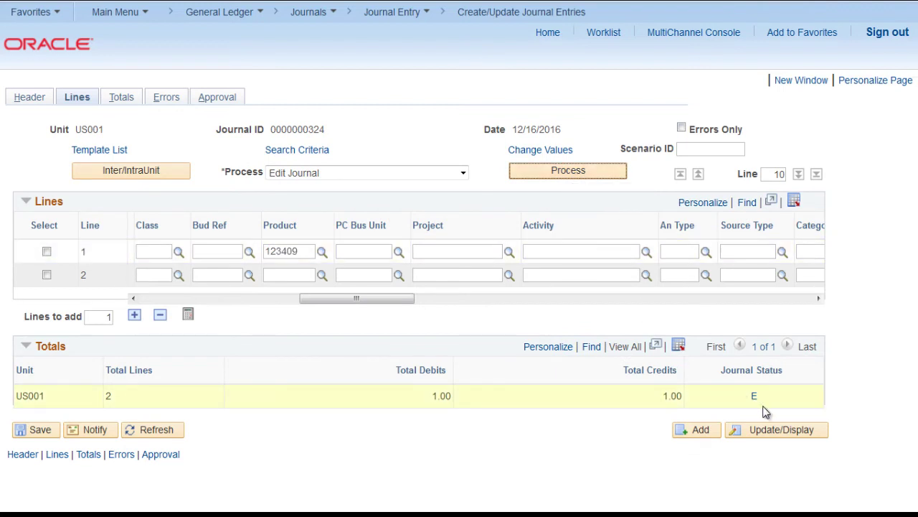
# Step: Open the error details of journal line 2 and read the line error message
pyautogui.moveTo(359, 300); pyautogui.dragTo(151, 291)
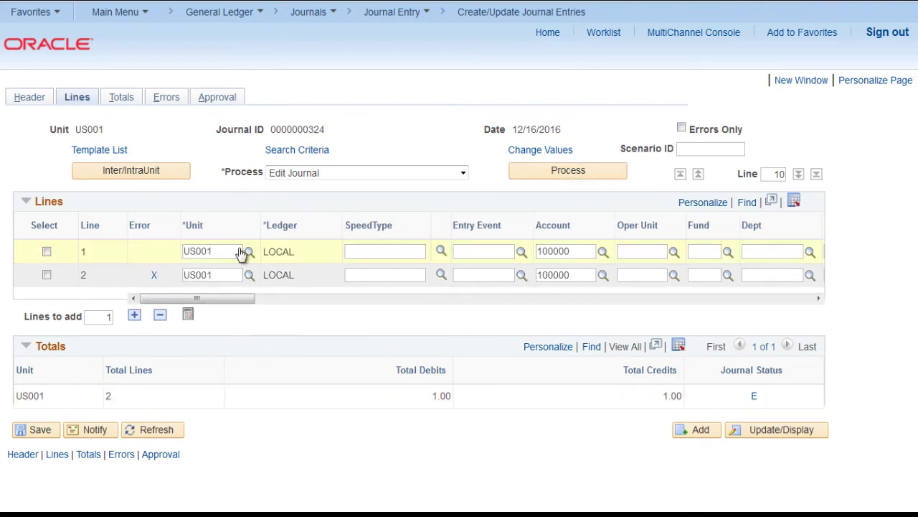
pyautogui.click(153, 277)
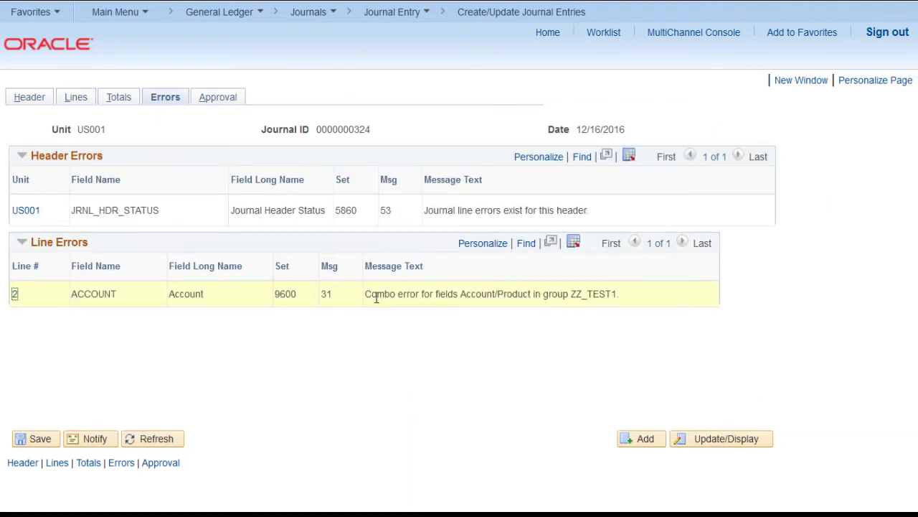
pyautogui.moveTo(372, 296); pyautogui.dragTo(625, 306)
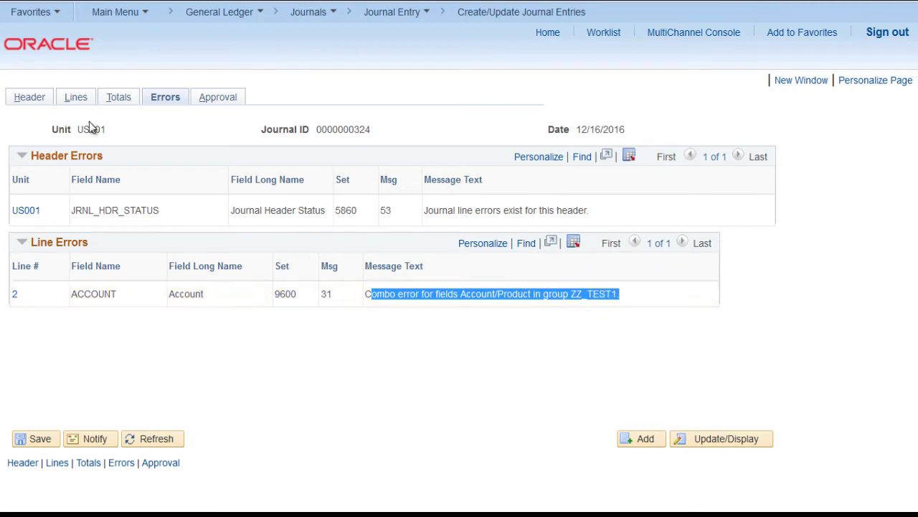
# Step: Enter product 123409 on line 2 of the journal
pyautogui.click(77, 104)
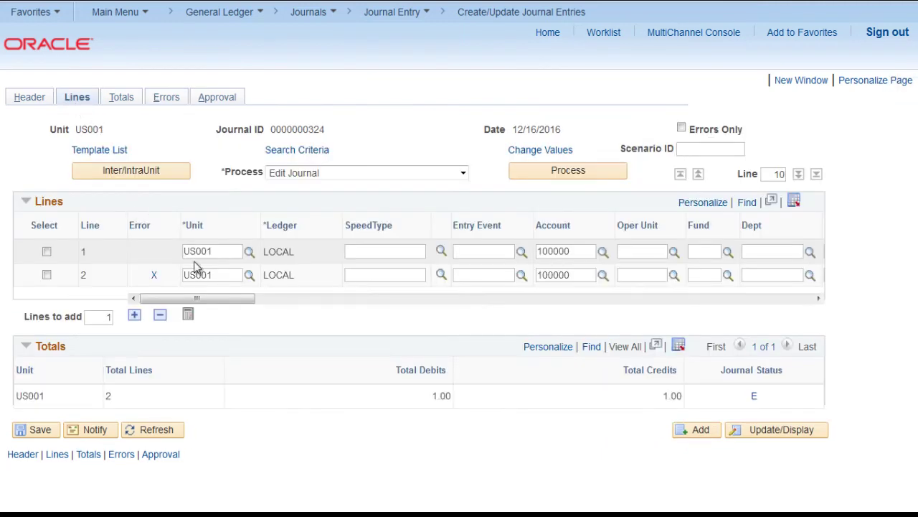
pyautogui.moveTo(221, 303); pyautogui.dragTo(334, 316)
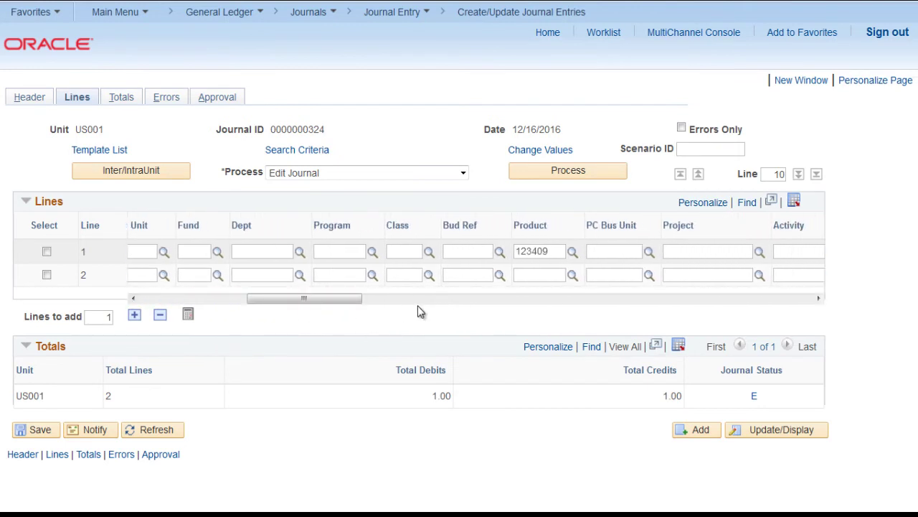
pyautogui.click(536, 276)
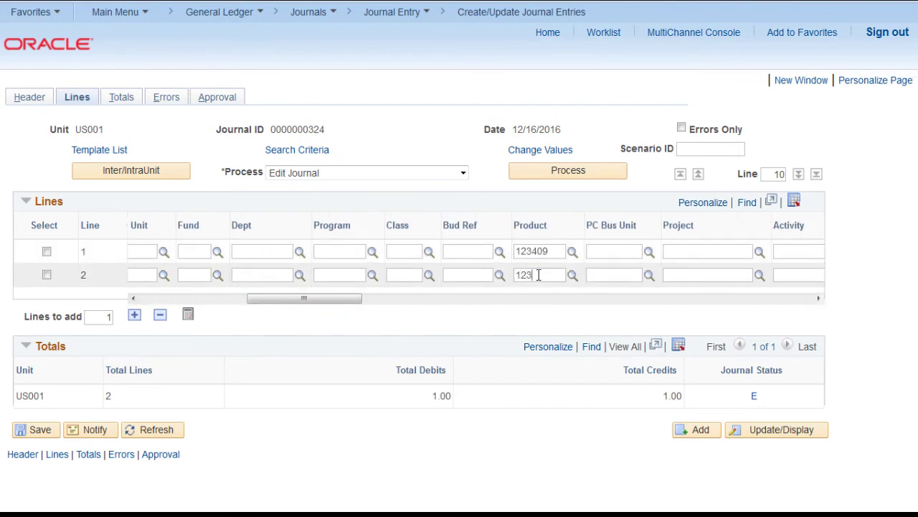
pyautogui.click(538, 310)
# Step: Save the corrected journal and run the Edit Journal process on it again
pyautogui.click(35, 431)
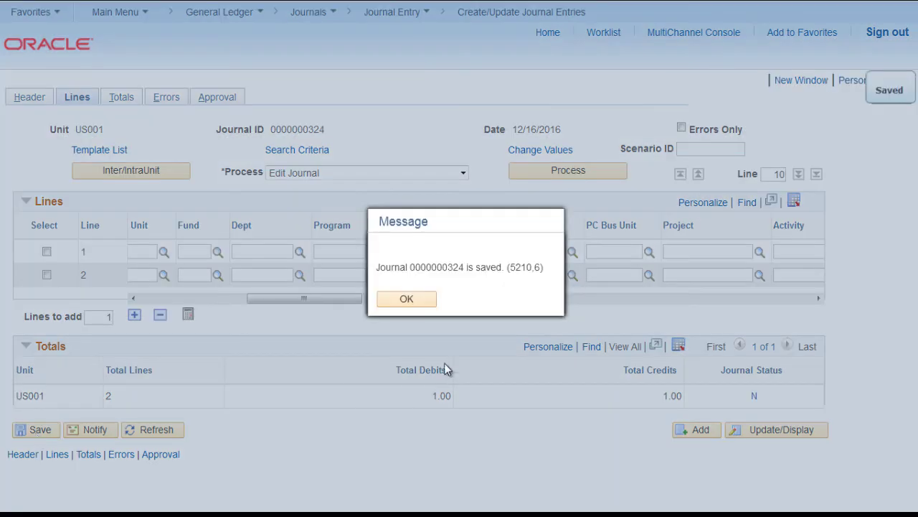
pyautogui.click(407, 299)
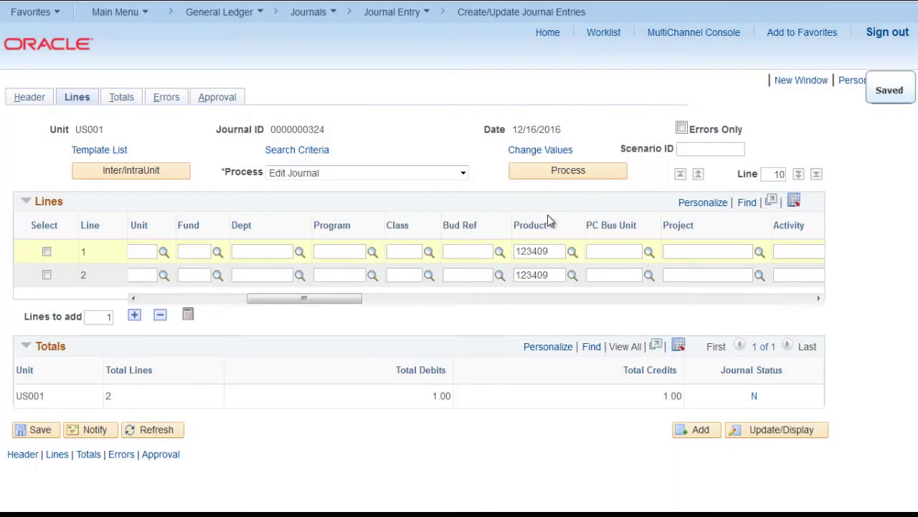
pyautogui.click(578, 178)
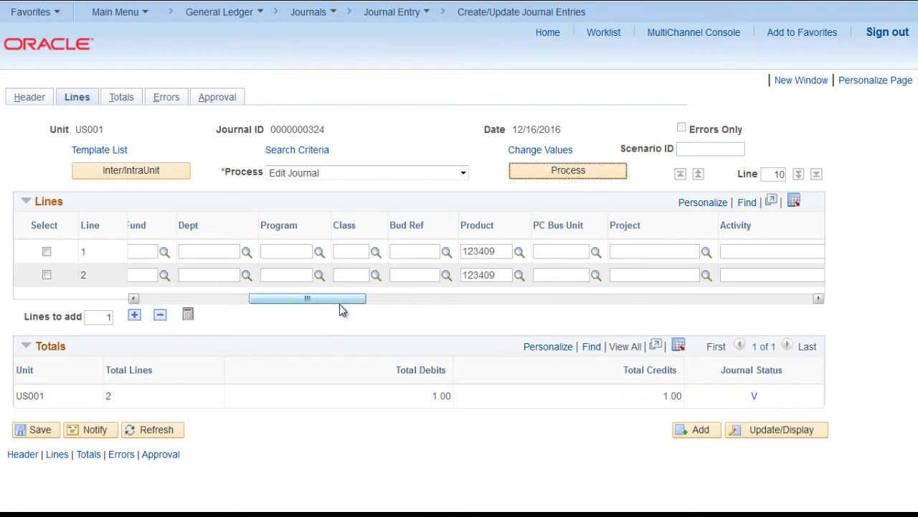
pyautogui.moveTo(343, 305); pyautogui.dragTo(142, 304)
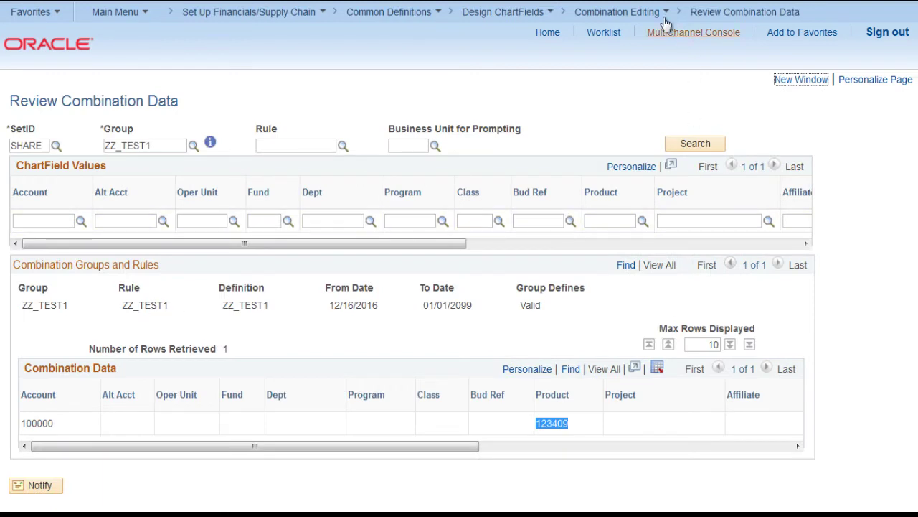
# Step: Find and open the combination rule ZZ_TEST1 under SetID SHARE
pyautogui.click(658, 15)
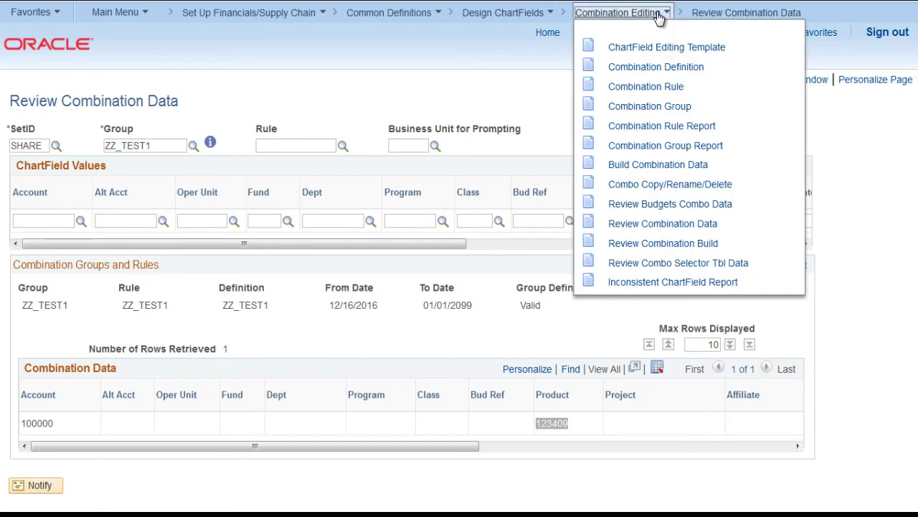
pyautogui.click(666, 86)
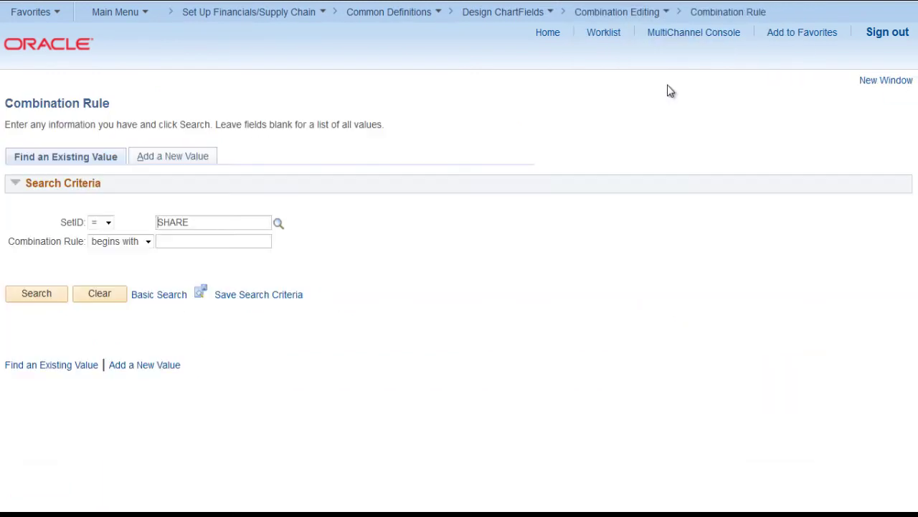
pyautogui.click(36, 295)
pyautogui.scroll(-3, 59, 441)
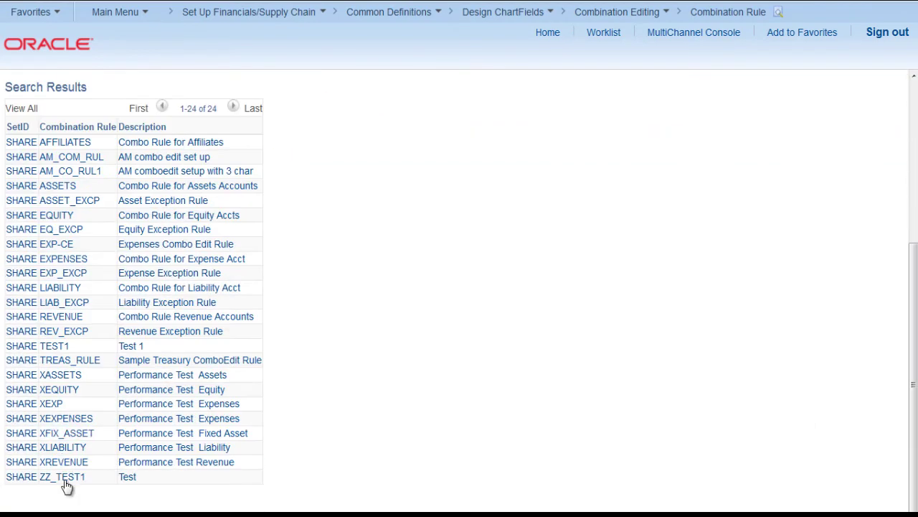
pyautogui.click(63, 479)
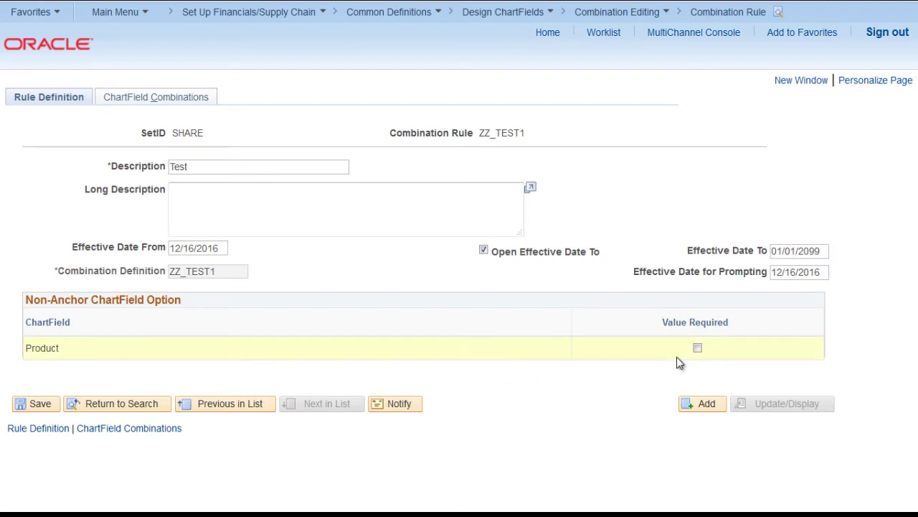
# Step: Try to mark the Product ChartField as Value Required in the rule definition and save the rule
pyautogui.moveTo(60, 353); pyautogui.dragTo(32, 352)
pyautogui.click(698, 348)
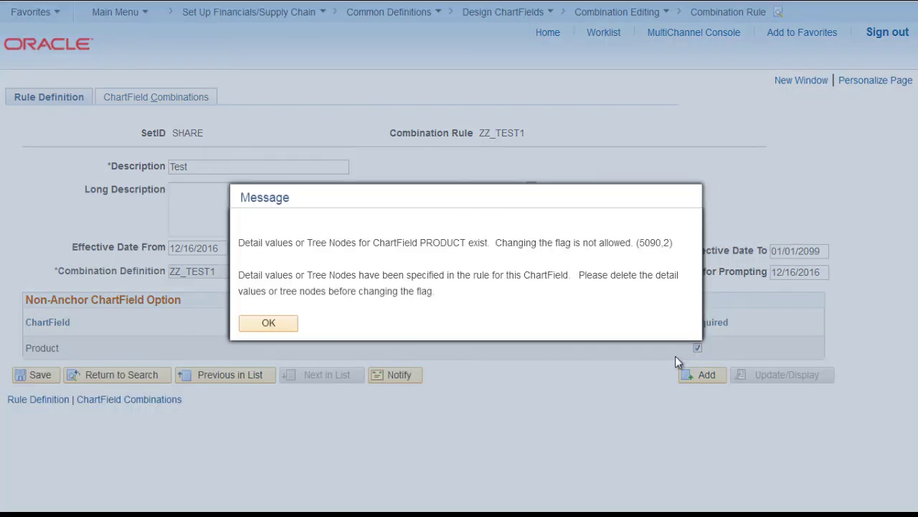
pyautogui.click(270, 324)
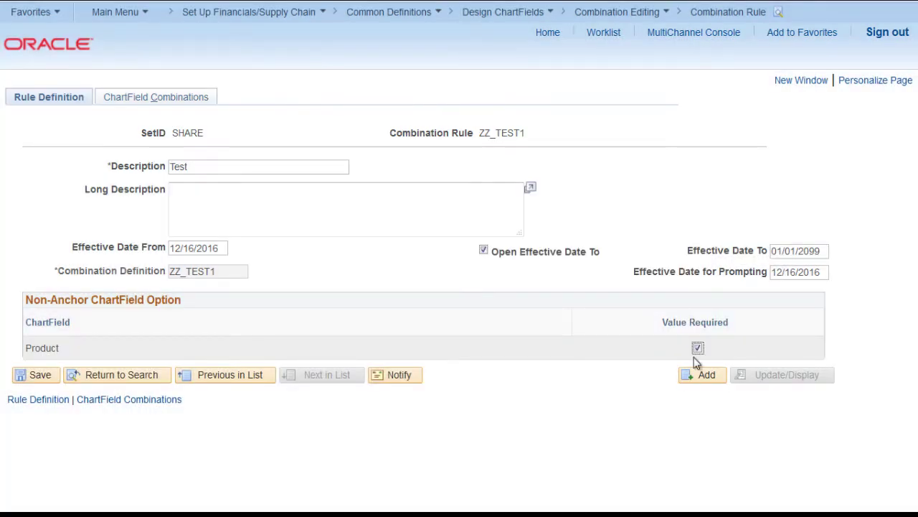
pyautogui.click(34, 376)
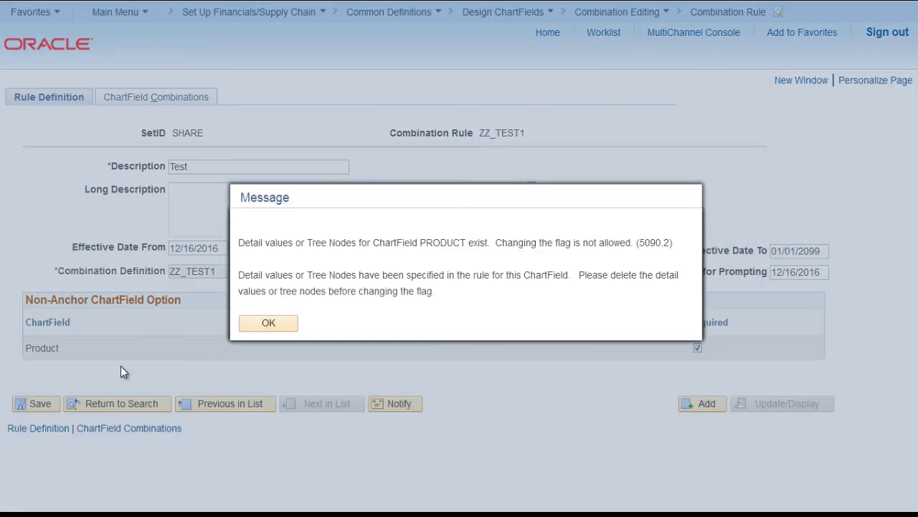
pyautogui.click(283, 324)
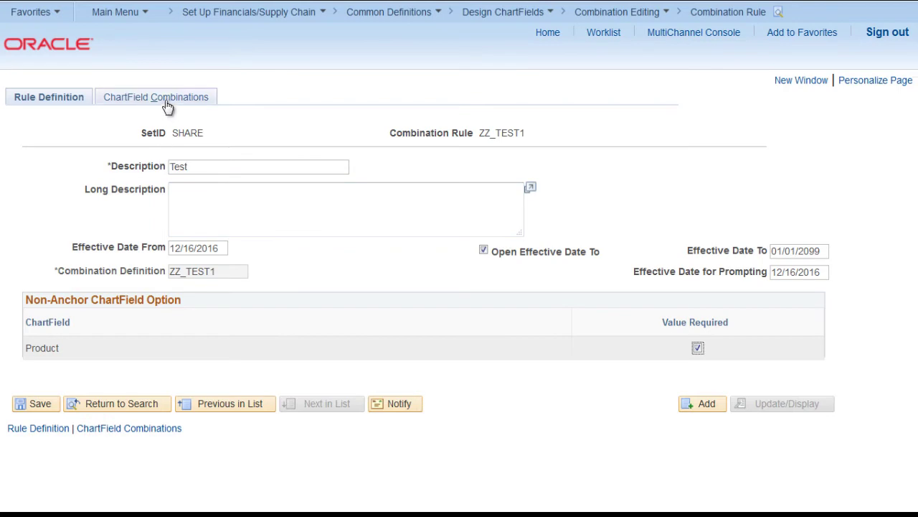
# Step: Clear the Value Required option of the Product ChartField to reach the rule's ChartField combinations
pyautogui.click(165, 100)
pyautogui.click(290, 326)
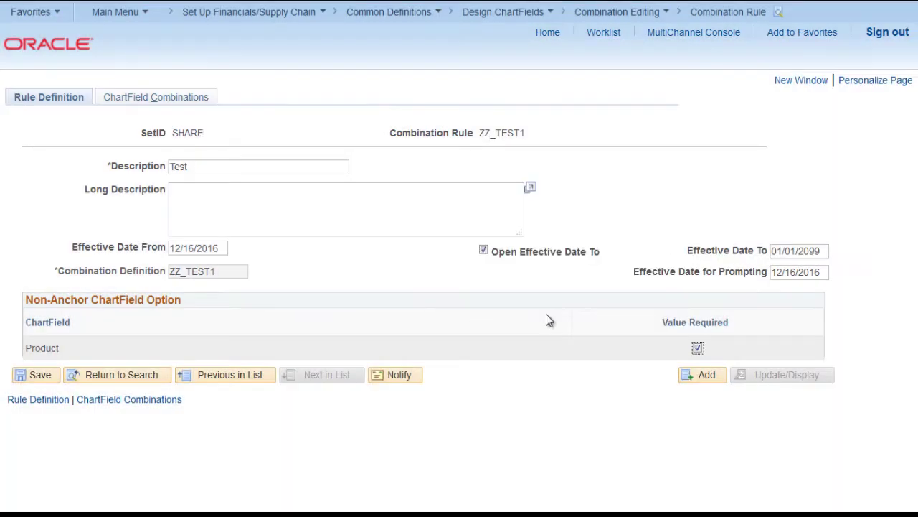
pyautogui.click(698, 349)
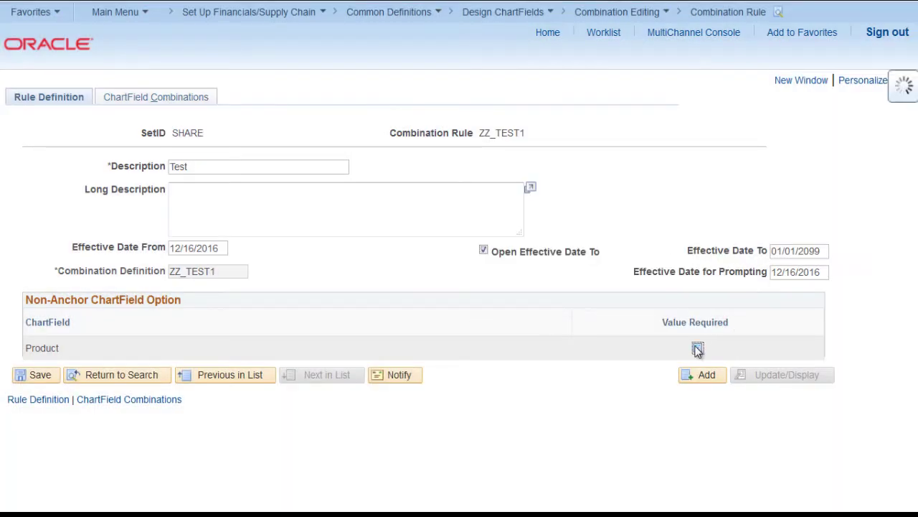
# Step: Delete the detail value of the non-anchor Product ChartField from the rule's ChartField combinations
pyautogui.click(198, 106)
pyautogui.moveTo(436, 475); pyautogui.dragTo(234, 474)
pyautogui.press('Delete')
pyautogui.scroll(-1, 301, 326)
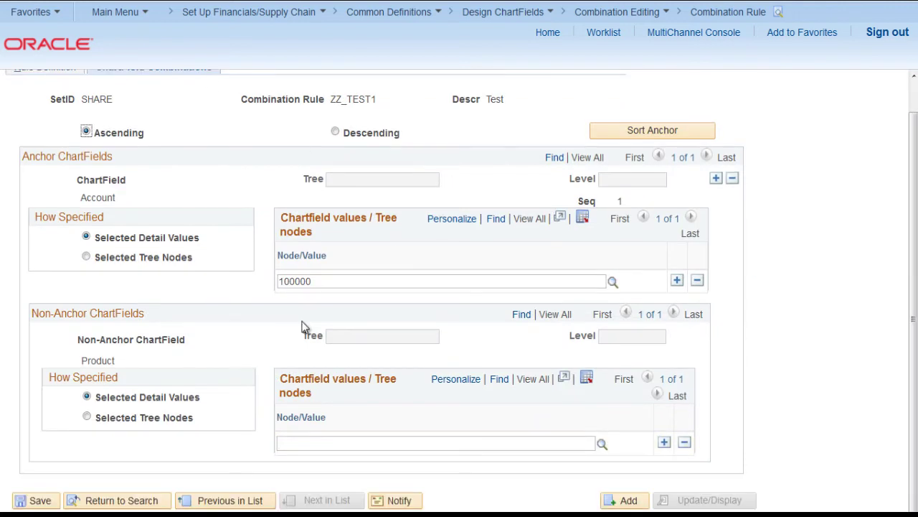
pyautogui.scroll(1, 29, 115)
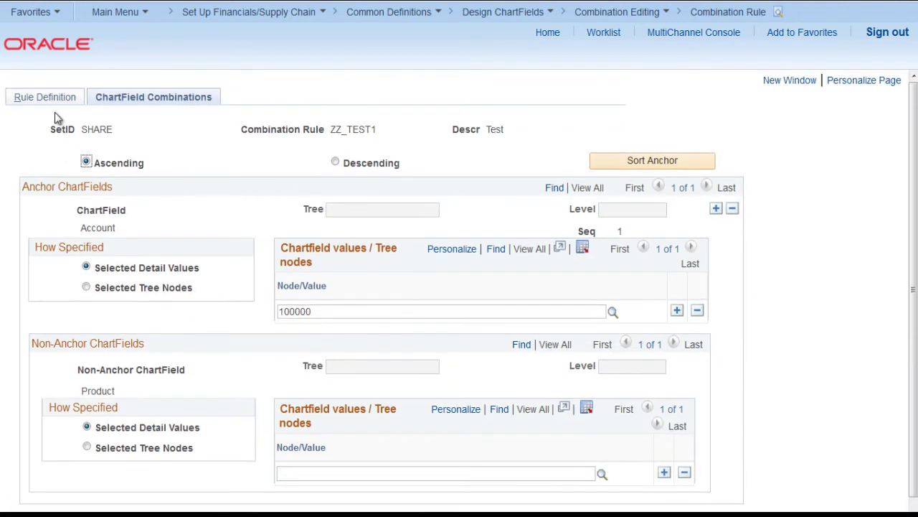
# Step: Mark the Product ChartField as Value Required in the rule definition and save the rule
pyautogui.click(28, 97)
pyautogui.click(698, 349)
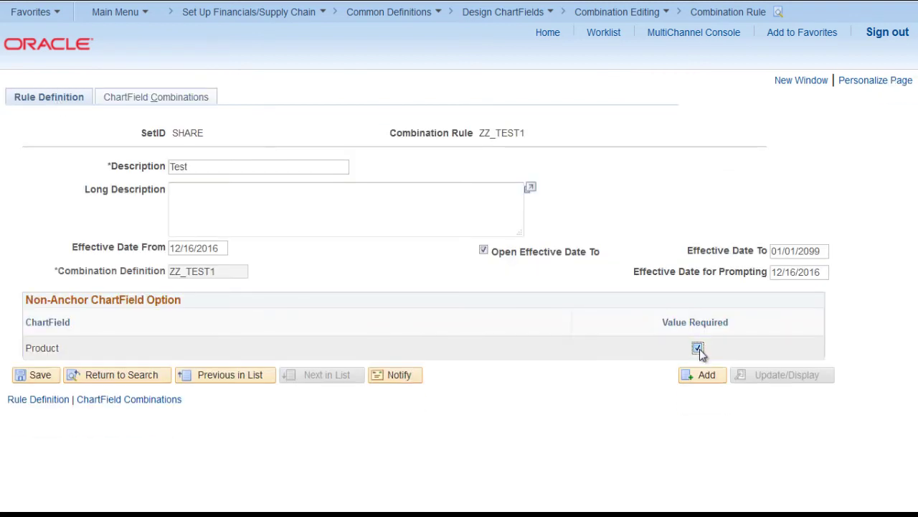
pyautogui.click(40, 376)
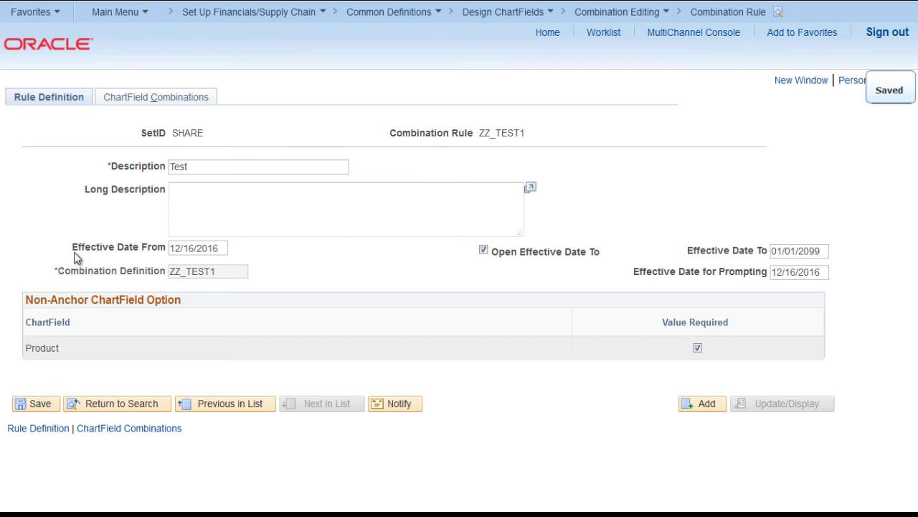
# Step: Check the non-anchor Product value in the rule's ChartField combinations and save the rule again
pyautogui.click(150, 104)
pyautogui.click(70, 105)
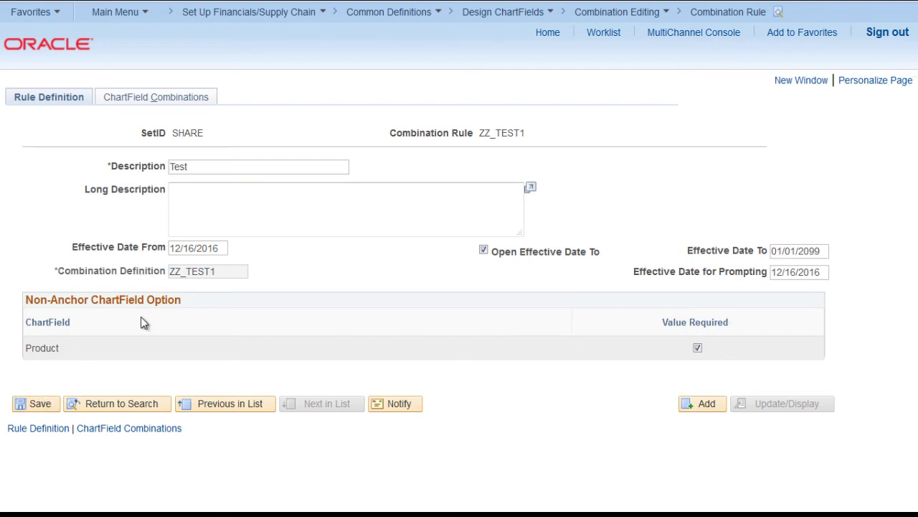
pyautogui.click(172, 97)
pyautogui.scroll(-1, 183, 200)
pyautogui.doubleClick(287, 446)
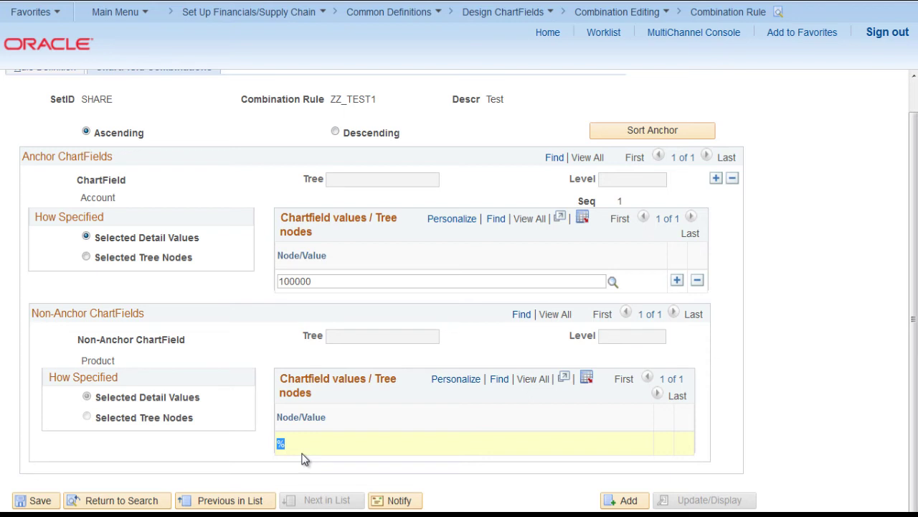
pyautogui.click(40, 502)
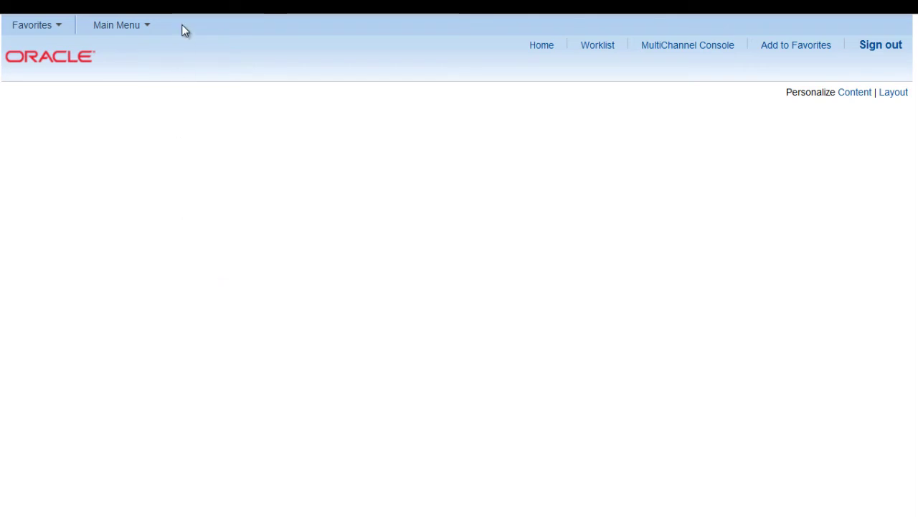
# Step: Go to the Build Combination Data page within the Combination Editing setup
pyautogui.click(119, 27)
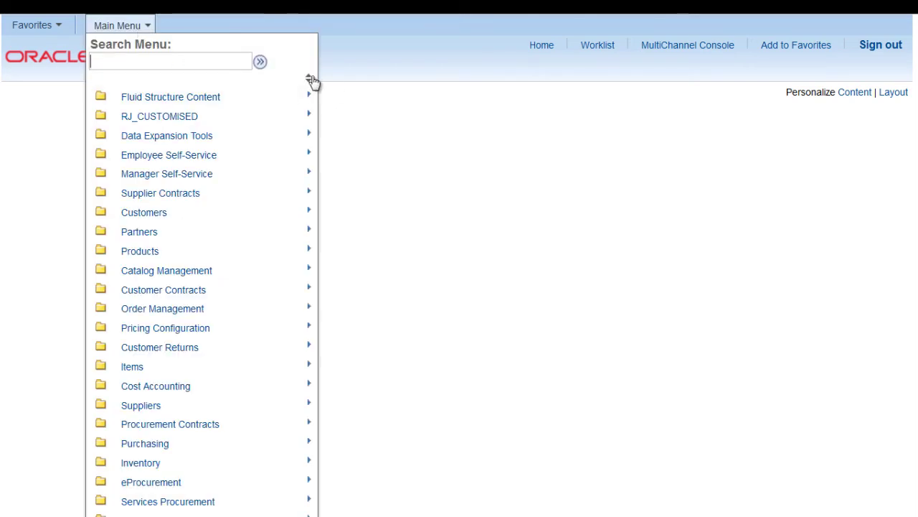
pyautogui.scroll(-7, 219, 285)
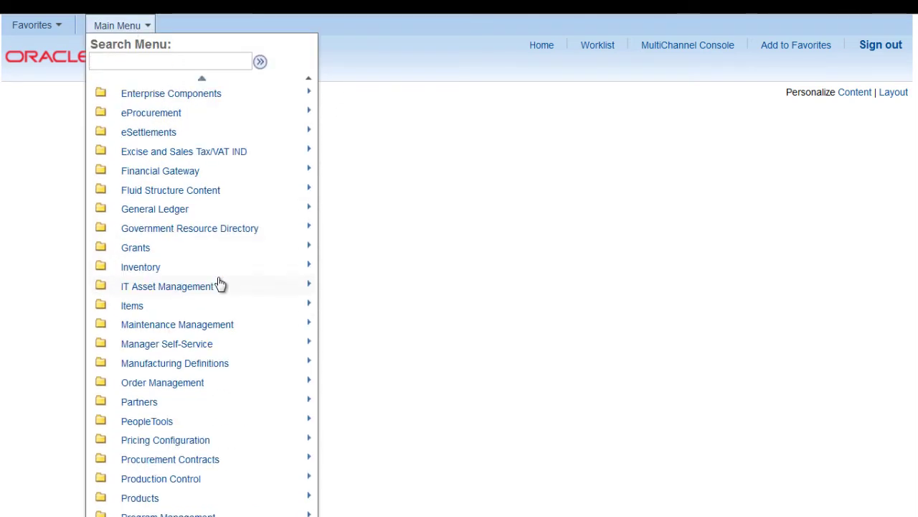
pyautogui.scroll(-10, 220, 285)
pyautogui.moveTo(224, 284)
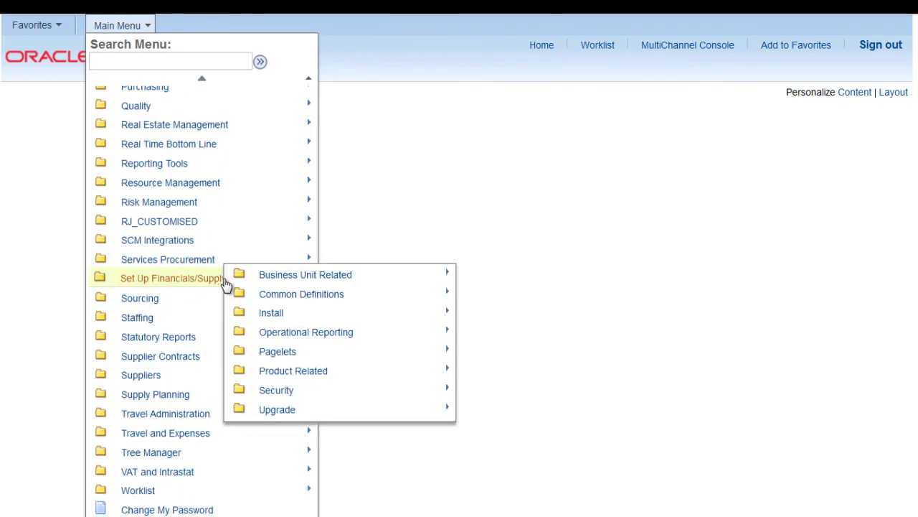
pyautogui.moveTo(363, 297)
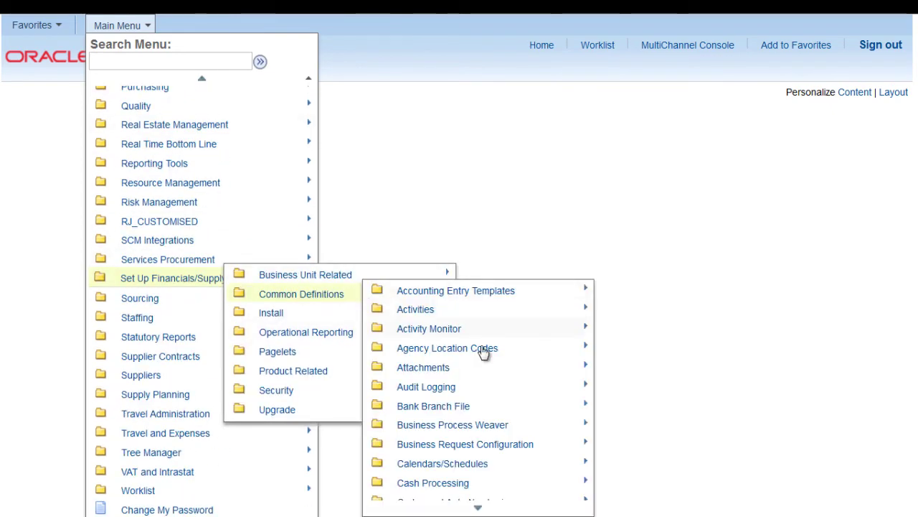
pyautogui.scroll(-5, 484, 351)
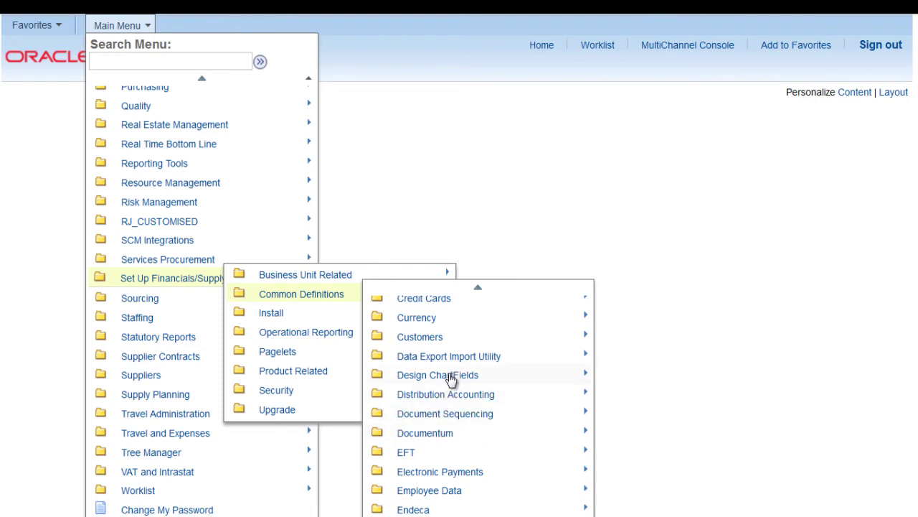
pyautogui.moveTo(451, 379)
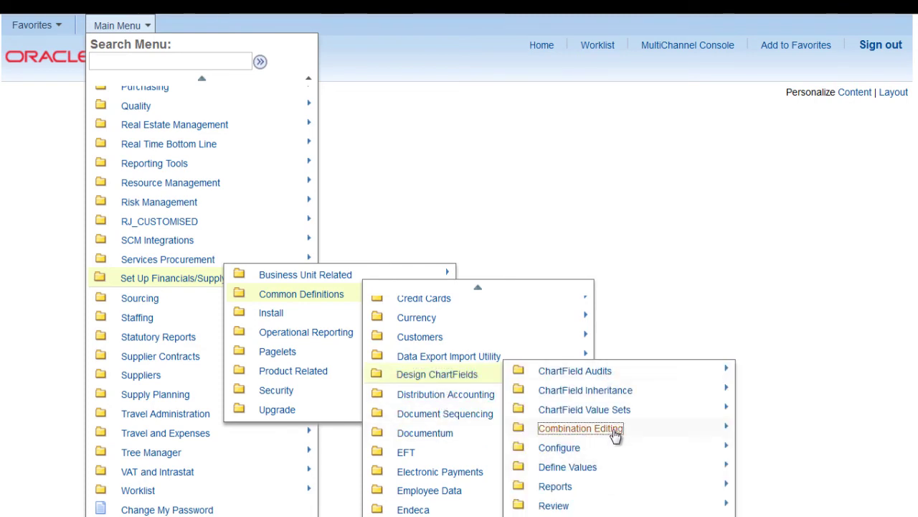
pyautogui.moveTo(615, 435)
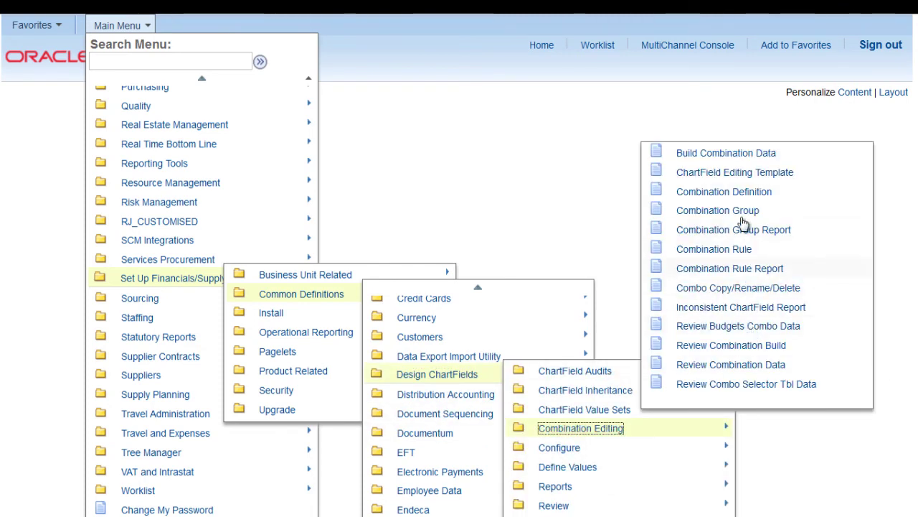
pyautogui.click(740, 153)
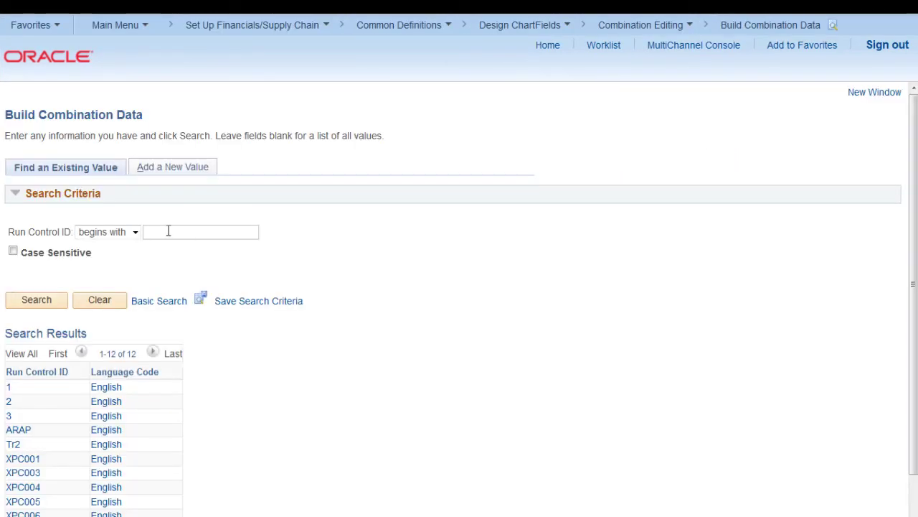
# Step: Open the zz_test1 run control, set its process frequency to Once, and save the build request
pyautogui.press('Return')
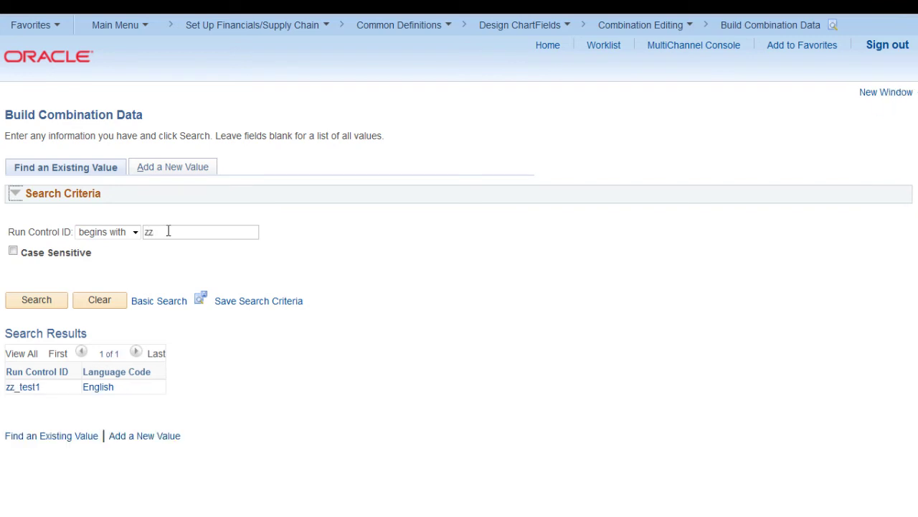
pyautogui.click(28, 389)
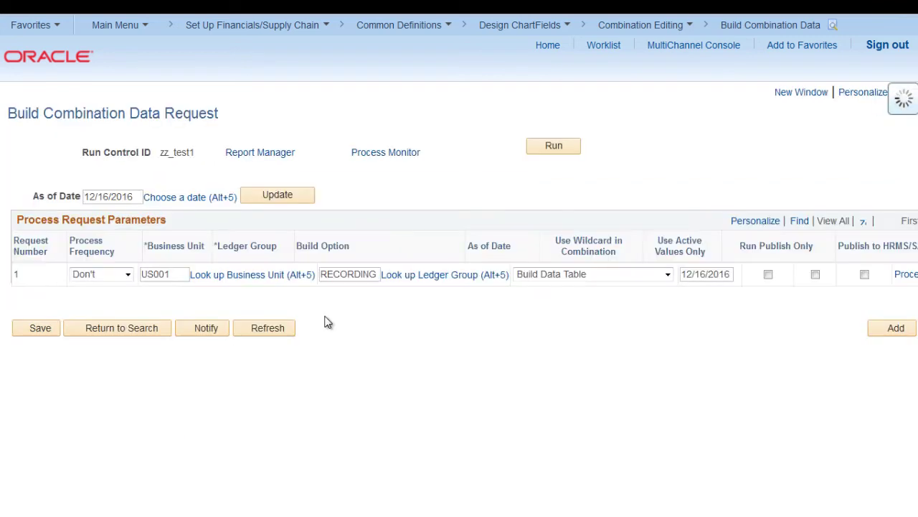
pyautogui.click(111, 278)
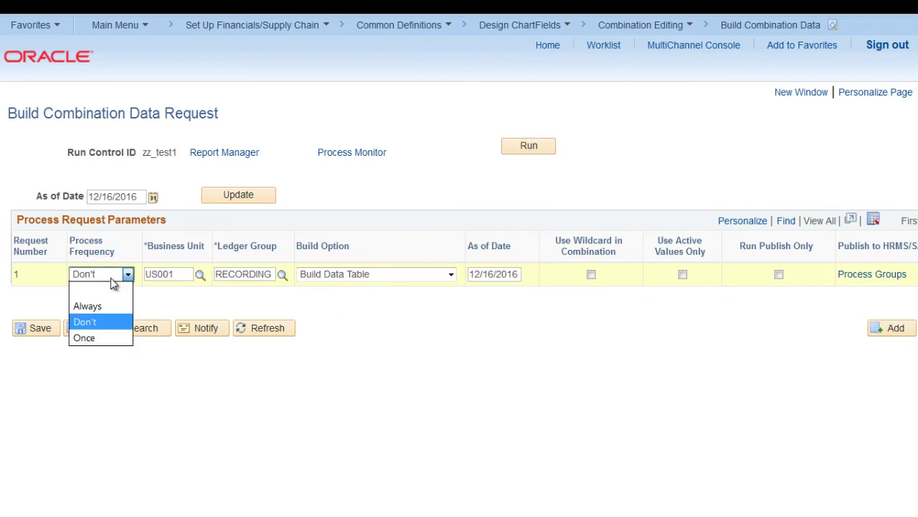
pyautogui.click(94, 338)
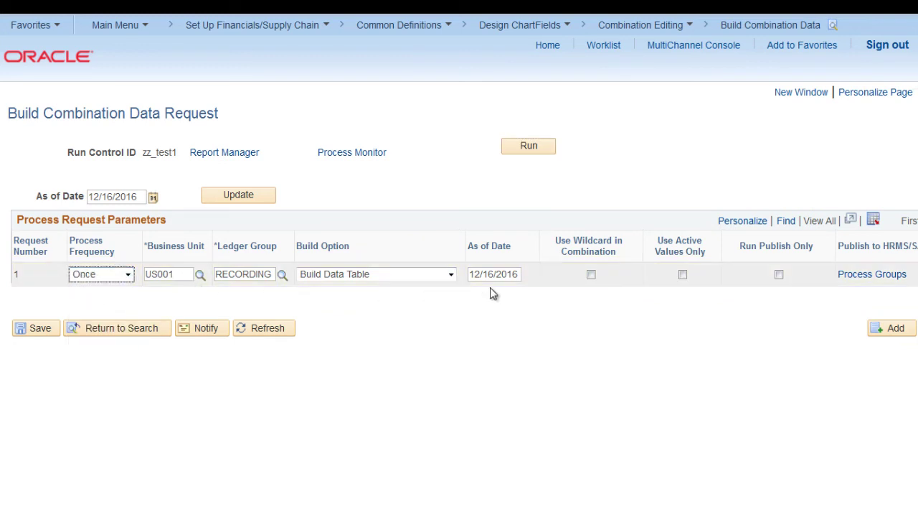
pyautogui.click(19, 333)
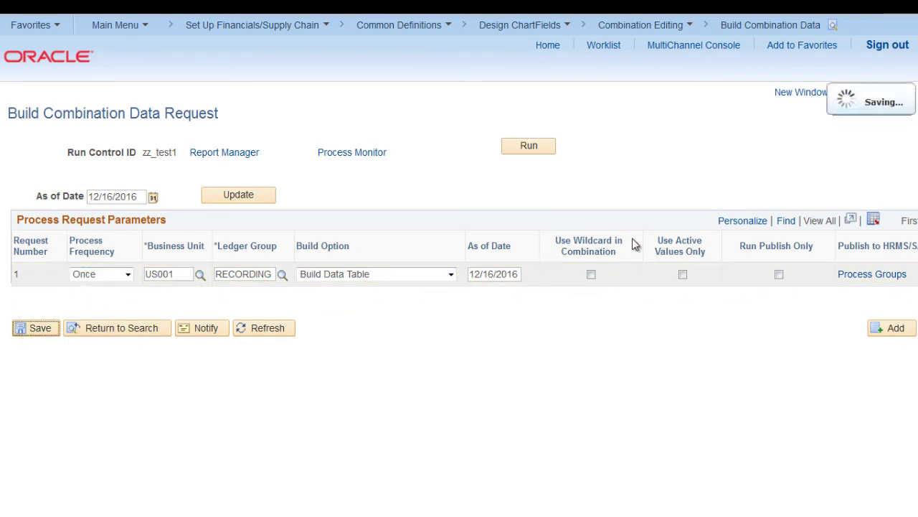
# Step: Run the PS/FS Combo Edit Build process (FS_CEBD) and check its run status in Process Monitor
pyautogui.click(529, 146)
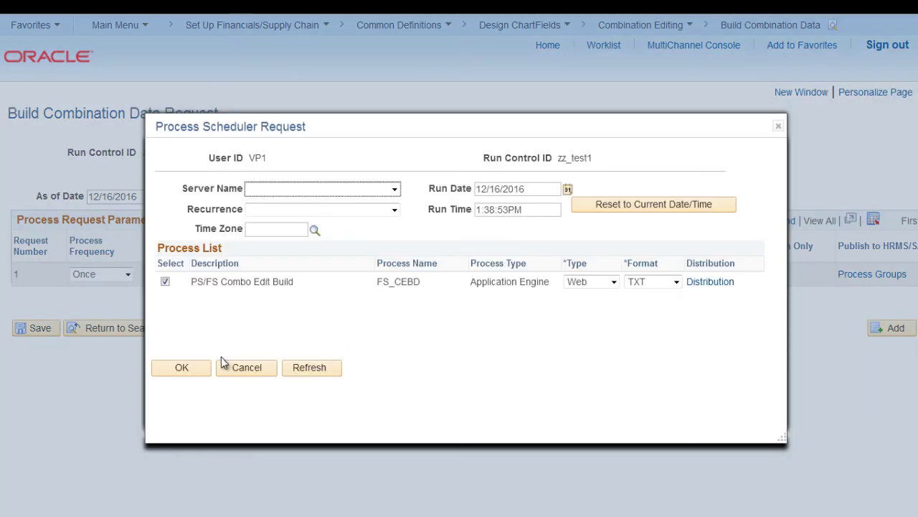
pyautogui.click(184, 367)
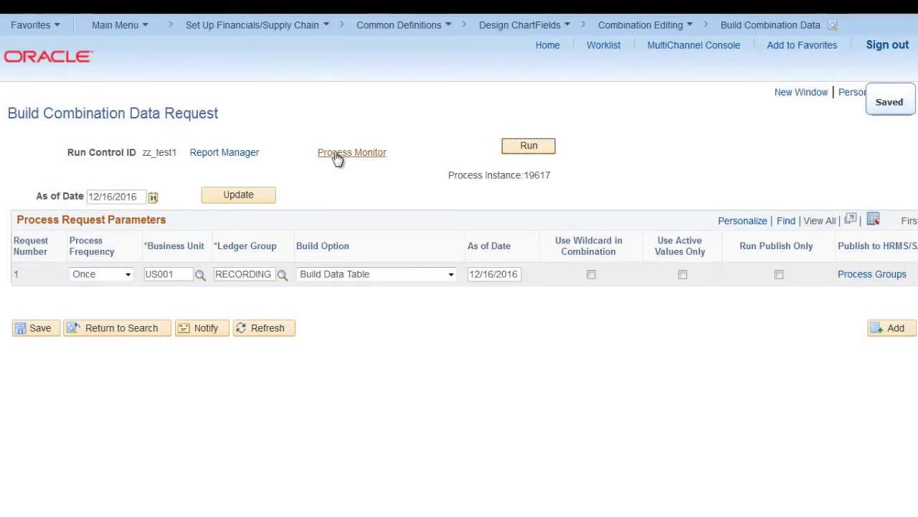
pyautogui.click(352, 154)
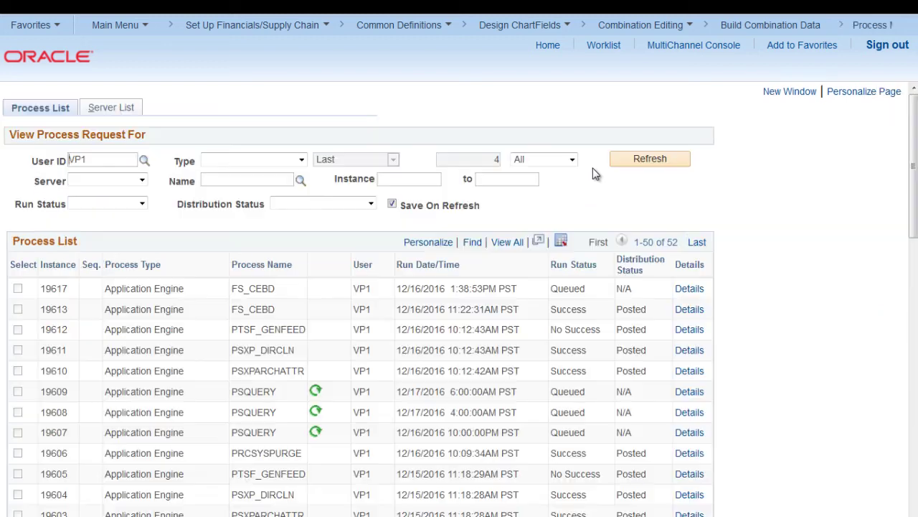
pyautogui.click(654, 163)
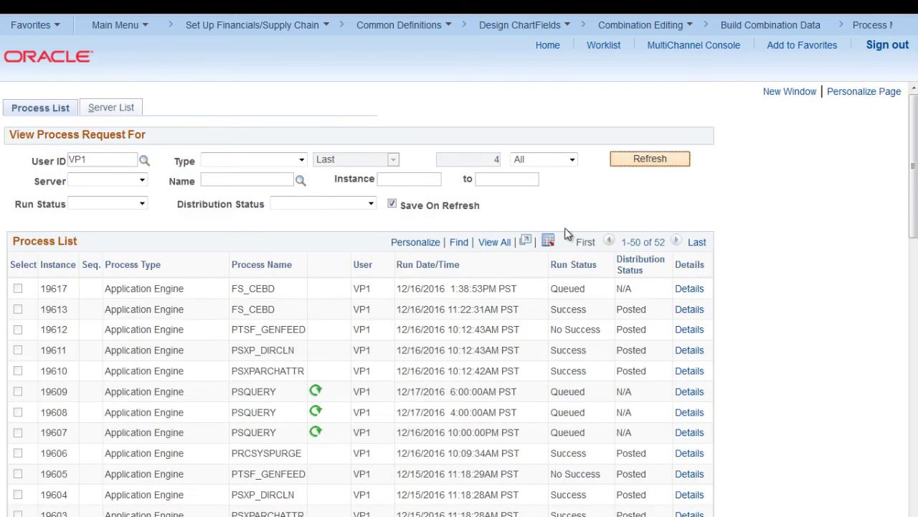
pyautogui.moveTo(559, 289); pyautogui.dragTo(583, 290)
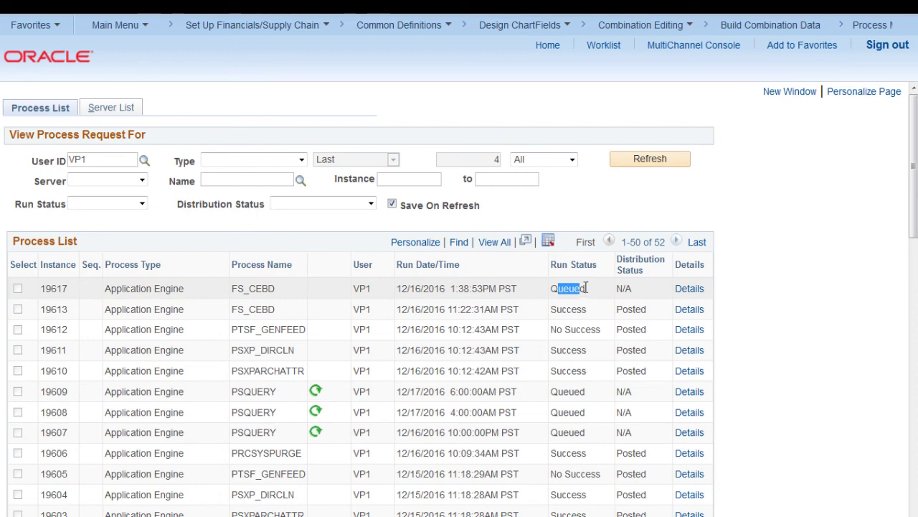
pyautogui.click(644, 163)
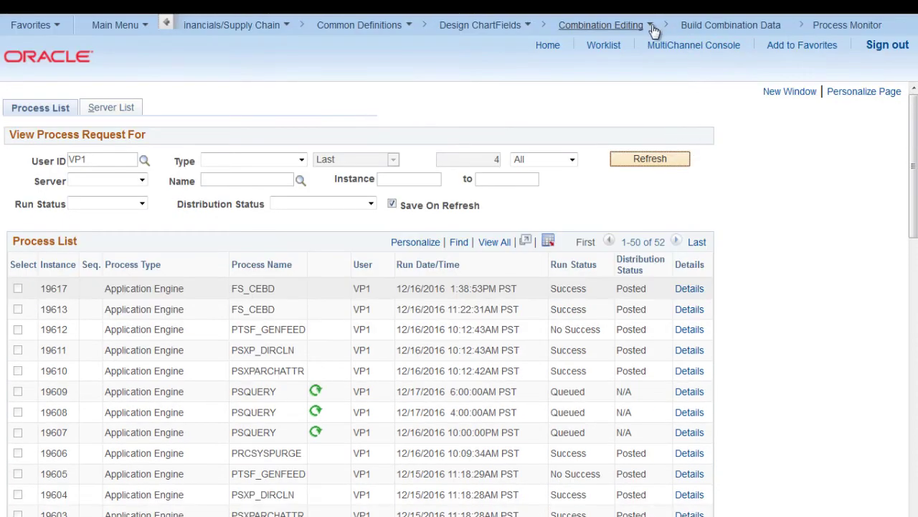
# Step: Review the combination data for SetID SHARE and group ZZ_TEST1, examining the Account and Product combinations
pyautogui.moveTo(654, 28)
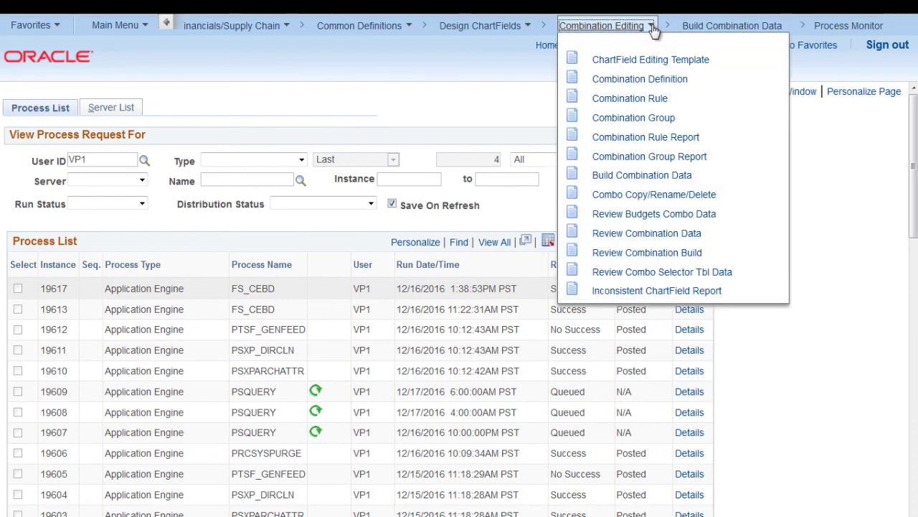
pyautogui.click(647, 233)
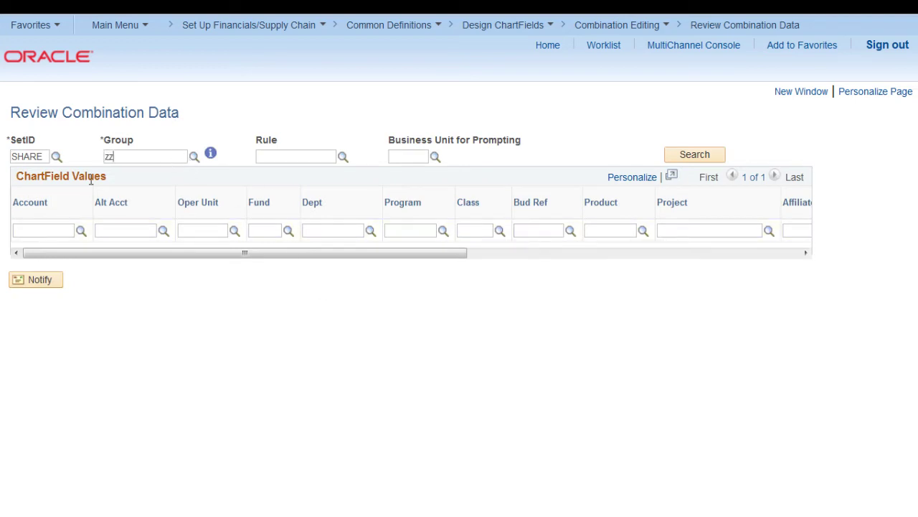
pyautogui.write('zz')
pyautogui.click(134, 190)
pyautogui.click(712, 157)
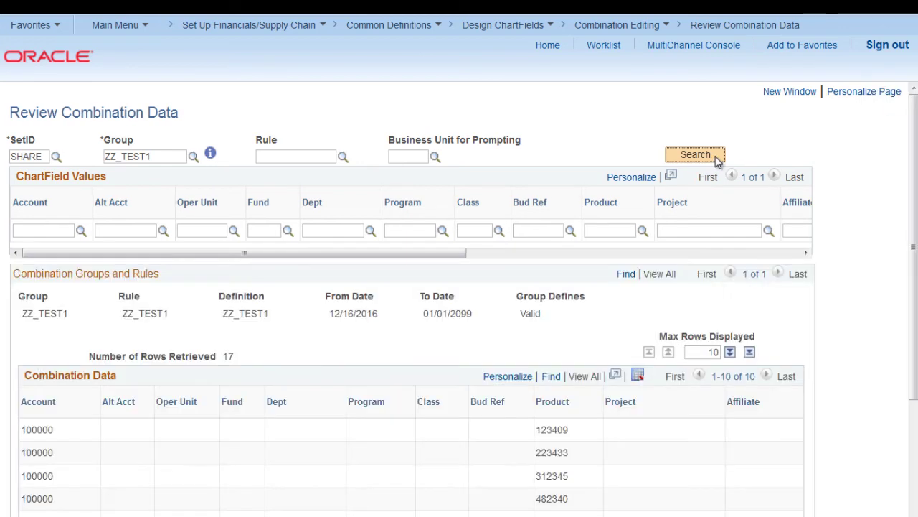
pyautogui.scroll(-3, 557, 310)
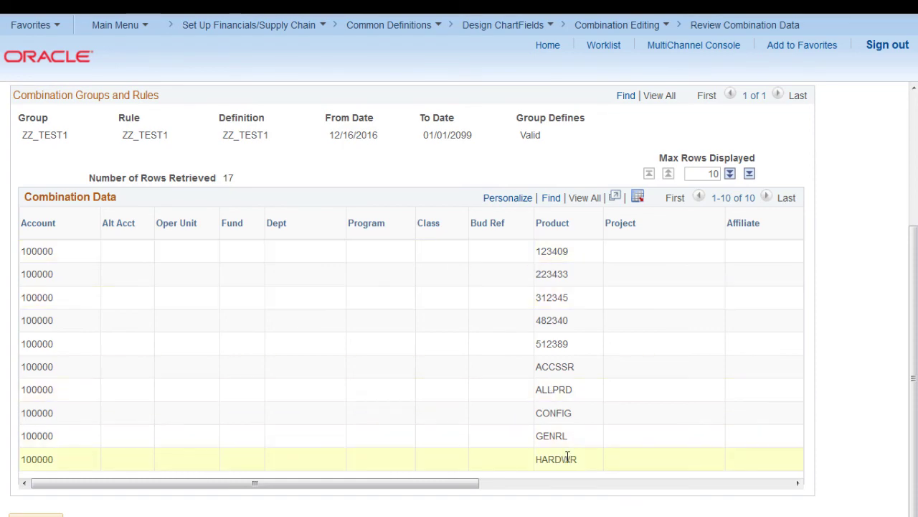
pyautogui.scroll(5, 571, 352)
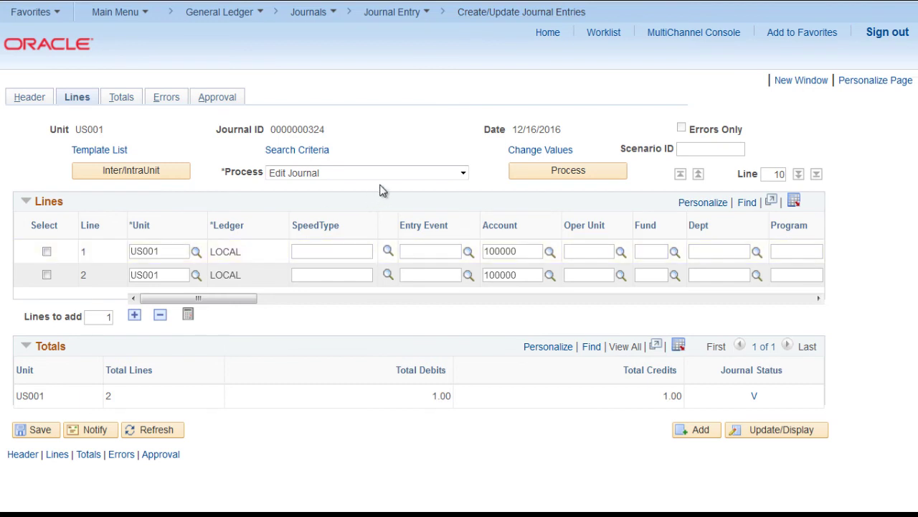
# Step: Copy the existing US001 journal to a new journal with ID NEXT dated 12/16/2016, and save it
pyautogui.click(393, 173)
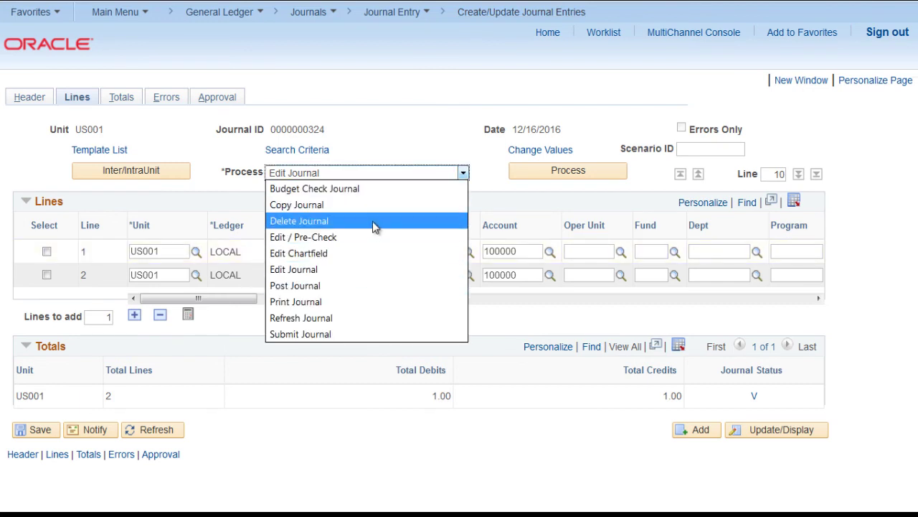
pyautogui.click(388, 205)
pyautogui.click(578, 179)
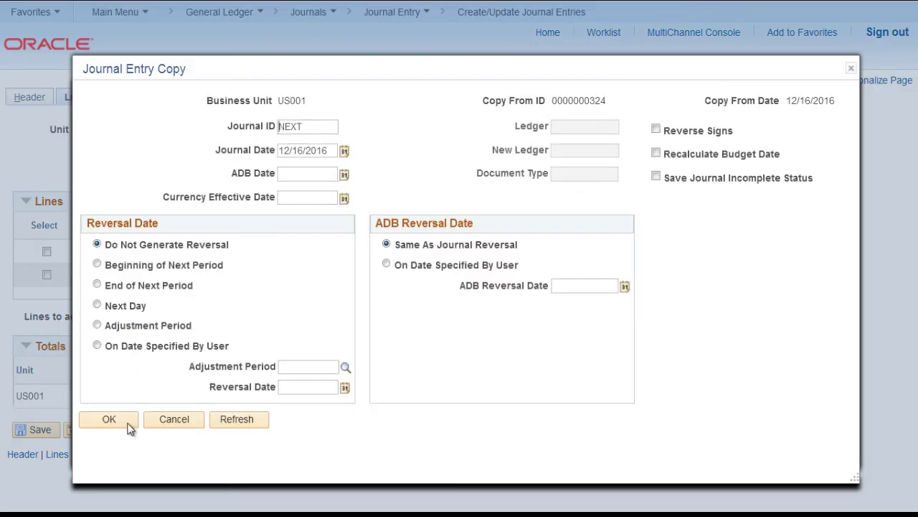
pyautogui.click(127, 419)
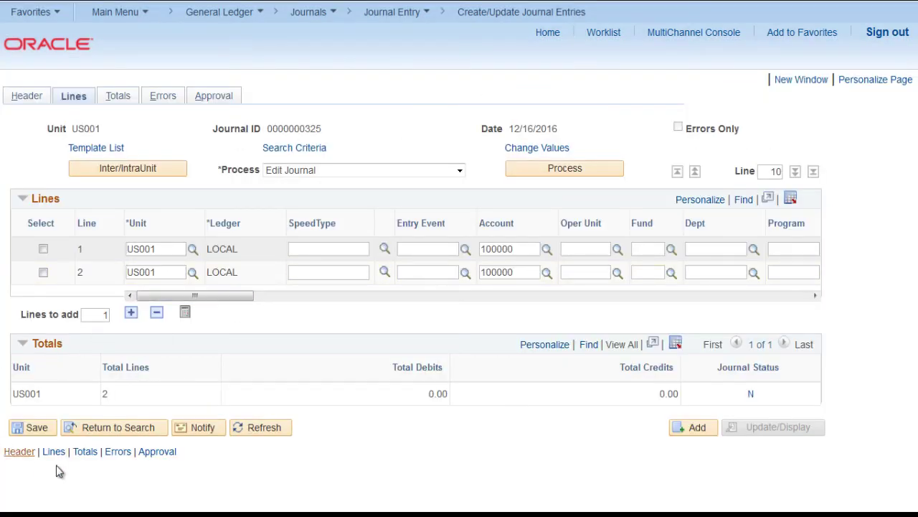
pyautogui.click(36, 428)
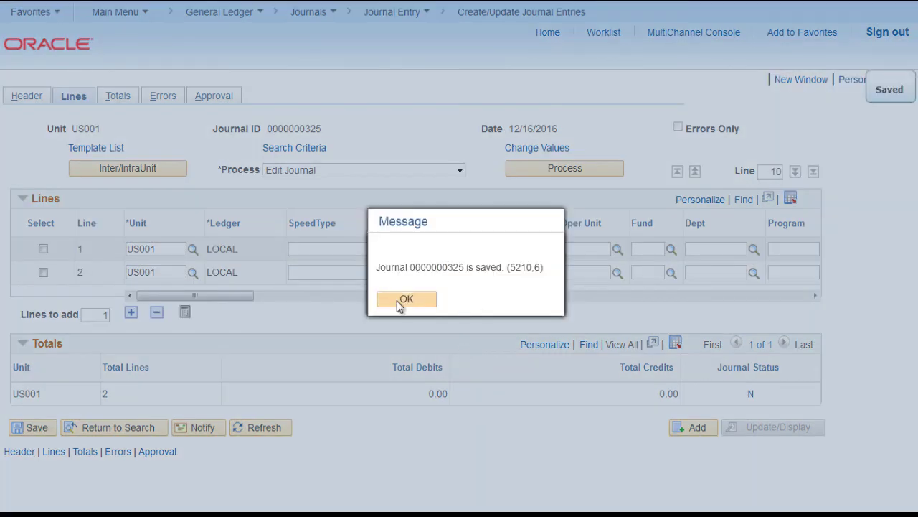
pyautogui.click(402, 299)
# Step: Clear the Product value on line 2 of the copied journal and save the journal
pyautogui.moveTo(172, 297); pyautogui.dragTo(268, 300)
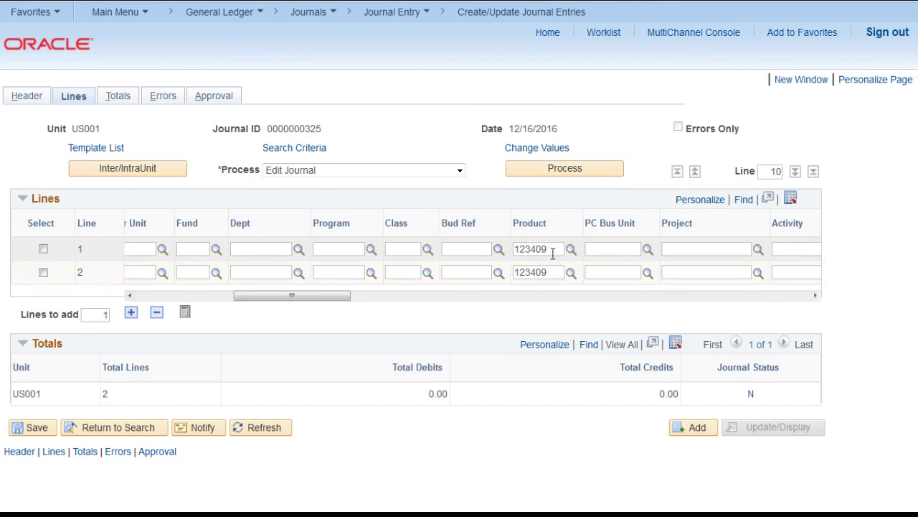
pyautogui.doubleClick(550, 275)
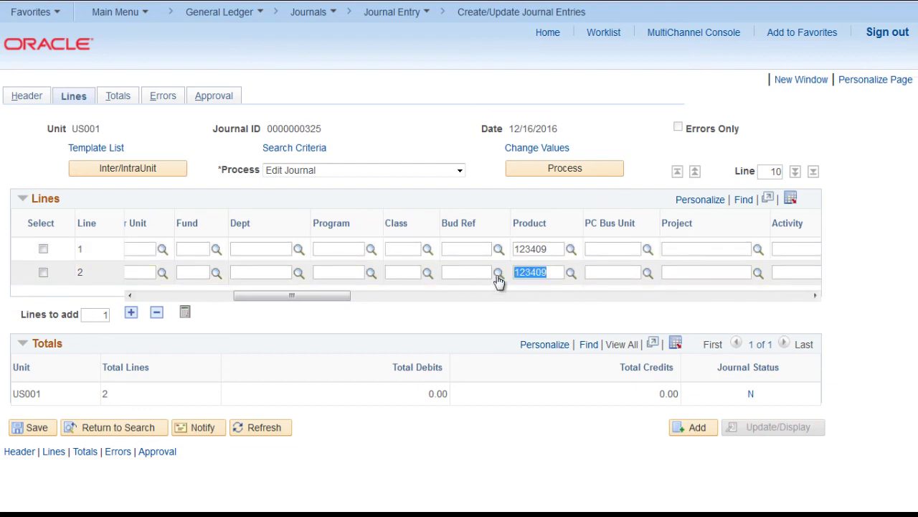
pyautogui.press('Delete')
pyautogui.click(37, 427)
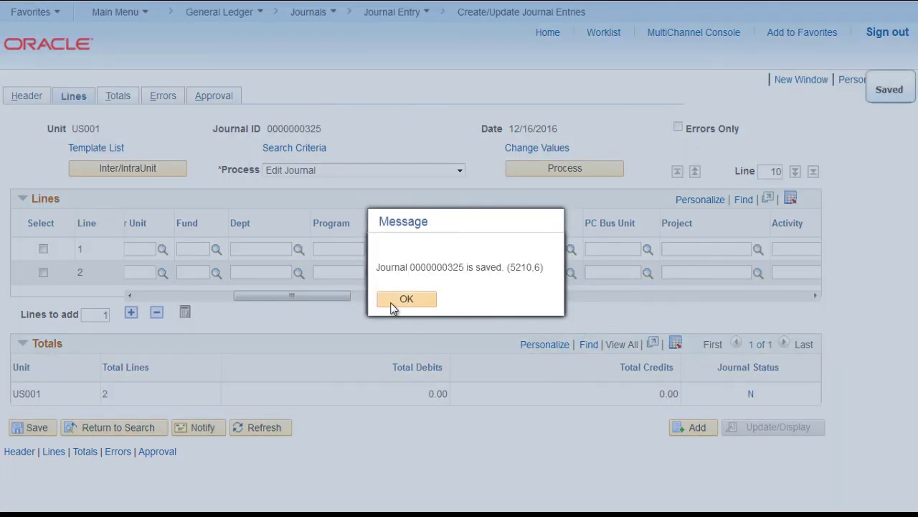
pyautogui.click(404, 299)
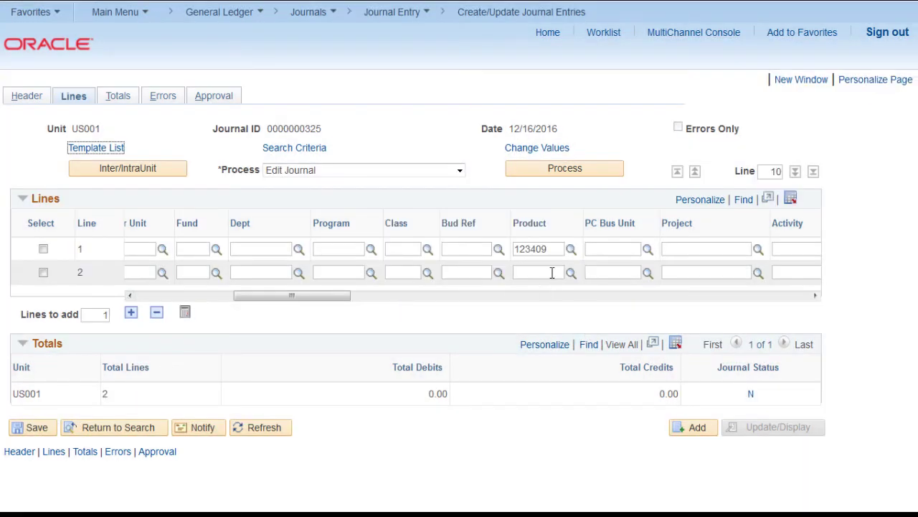
# Step: Change the Product on journal line 1 to 223433 using the value lookup, and save the journal
pyautogui.moveTo(553, 249); pyautogui.dragTo(482, 250)
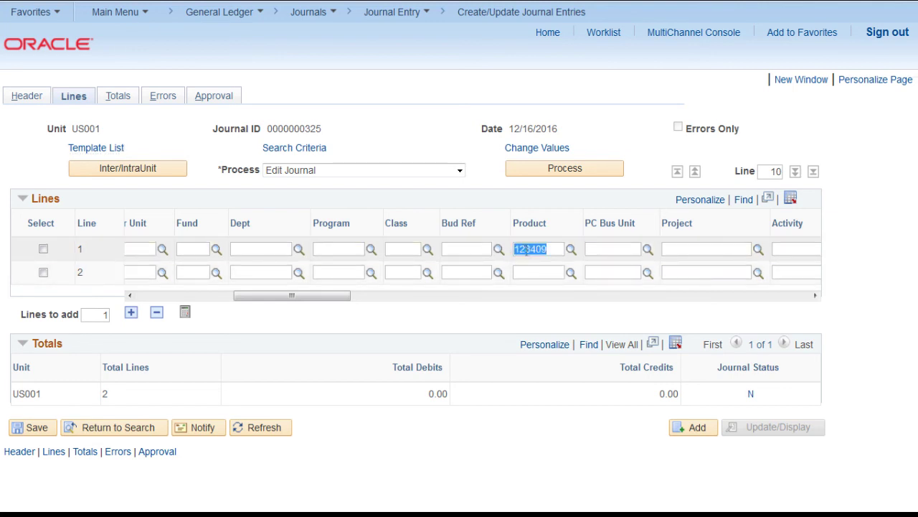
pyautogui.click(571, 250)
pyautogui.click(350, 249)
pyautogui.click(29, 430)
pyautogui.click(414, 303)
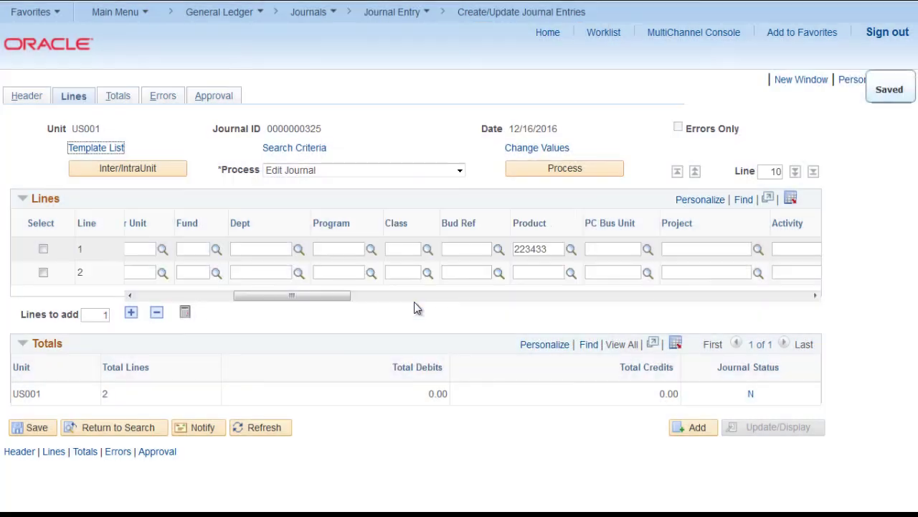
# Step: Run the Edit Journal process, examine the error message for line 2, save, and return to the journal lines
pyautogui.click(577, 174)
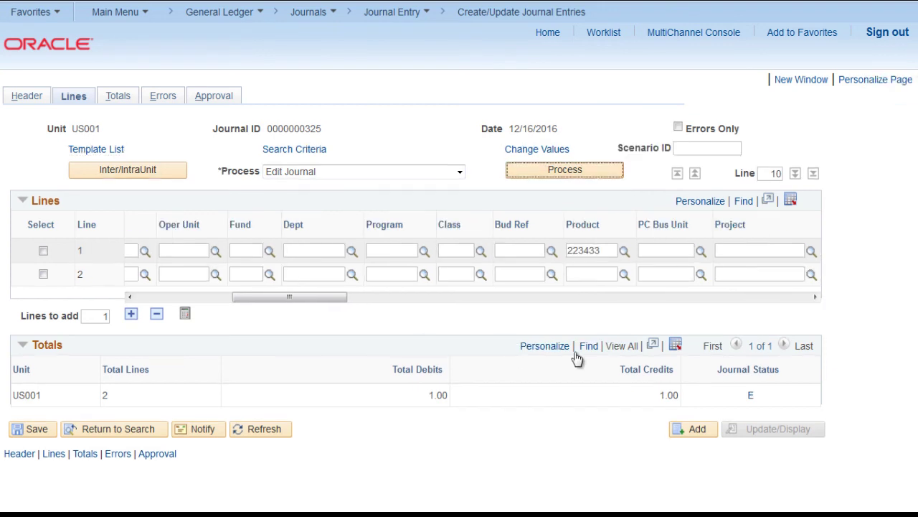
pyautogui.moveTo(294, 296); pyautogui.dragTo(113, 300)
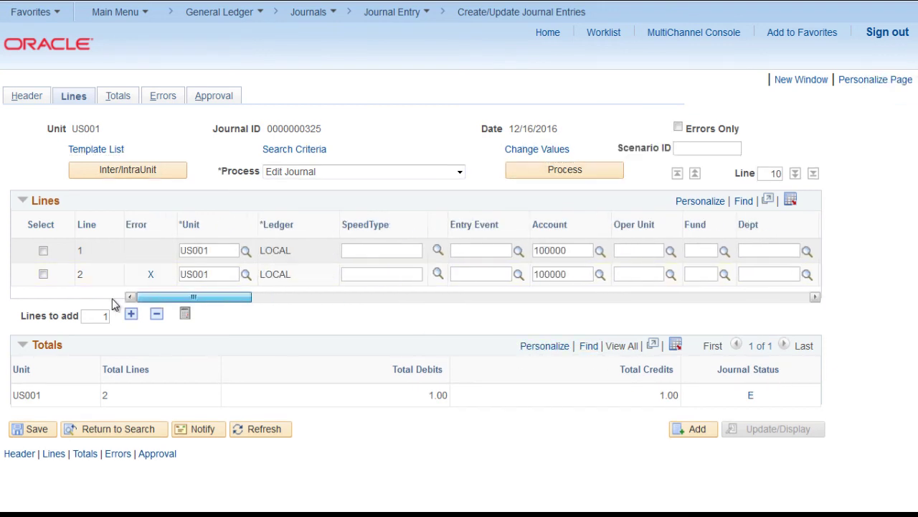
pyautogui.click(150, 274)
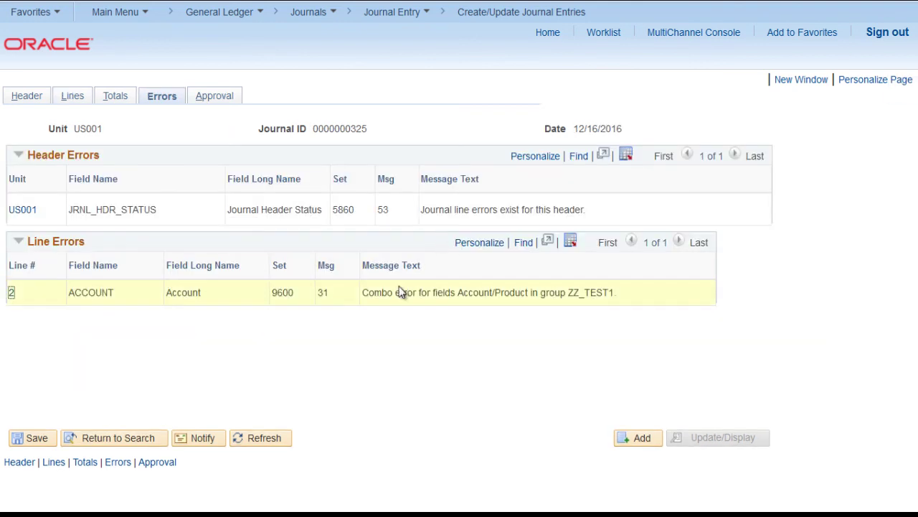
pyautogui.moveTo(369, 289); pyautogui.dragTo(624, 289)
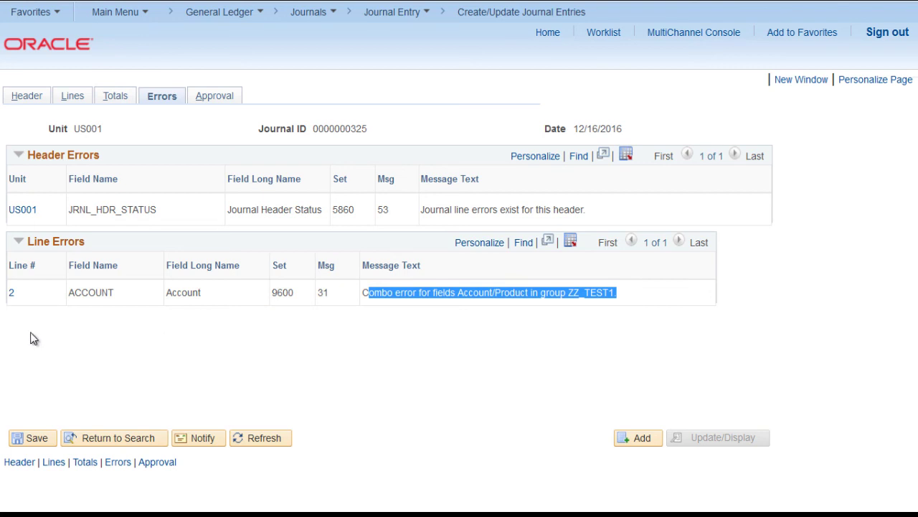
pyautogui.click(24, 439)
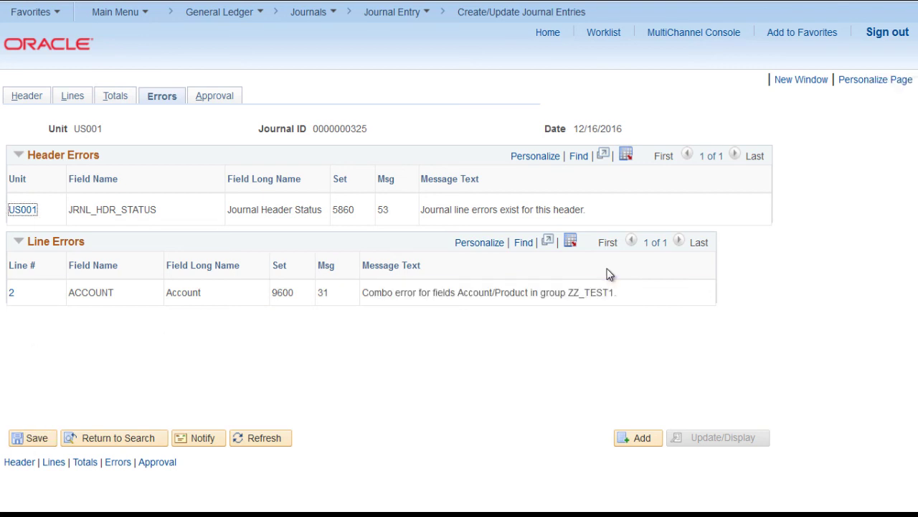
pyautogui.click(73, 95)
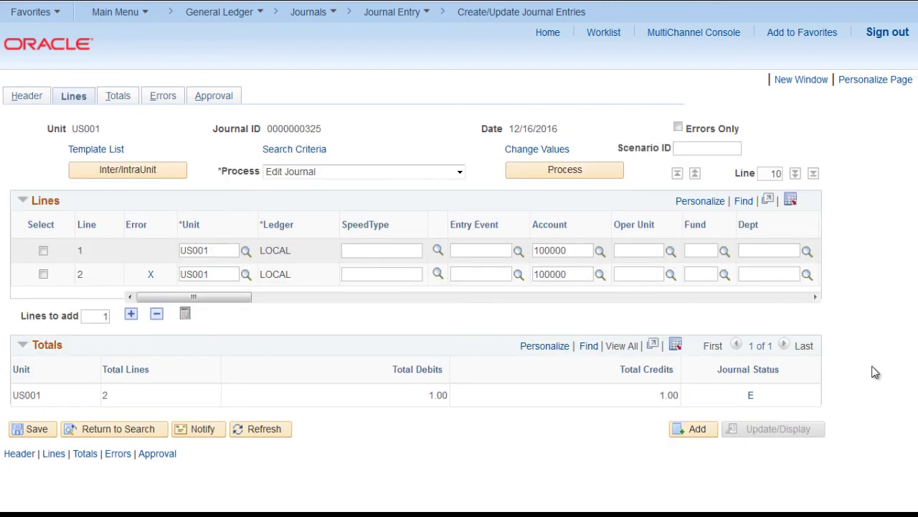